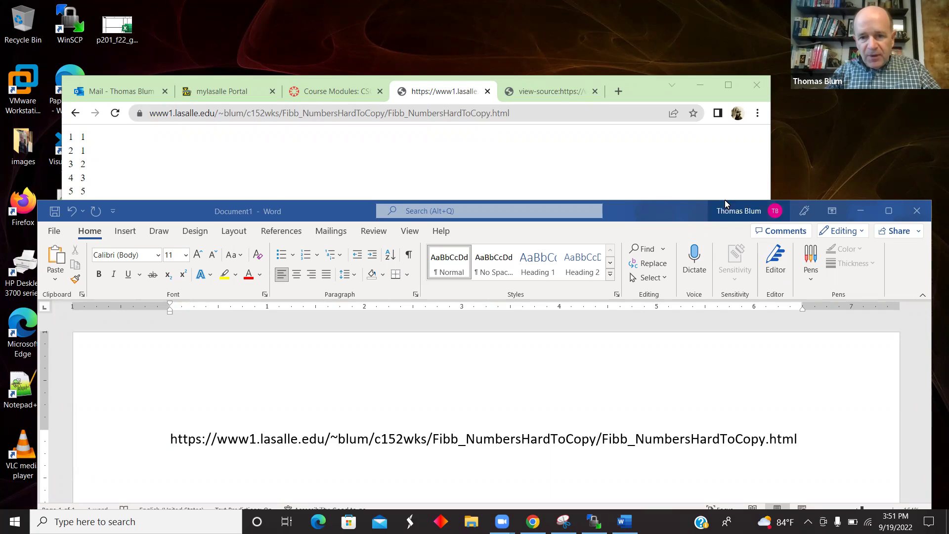
Step: Close the Word document holding the page URL without saving, leaving the Fibonacci page visible
{"action": "left_click_drag", "start_coordinate": [656, 210], "coordinate": [483, 87]}
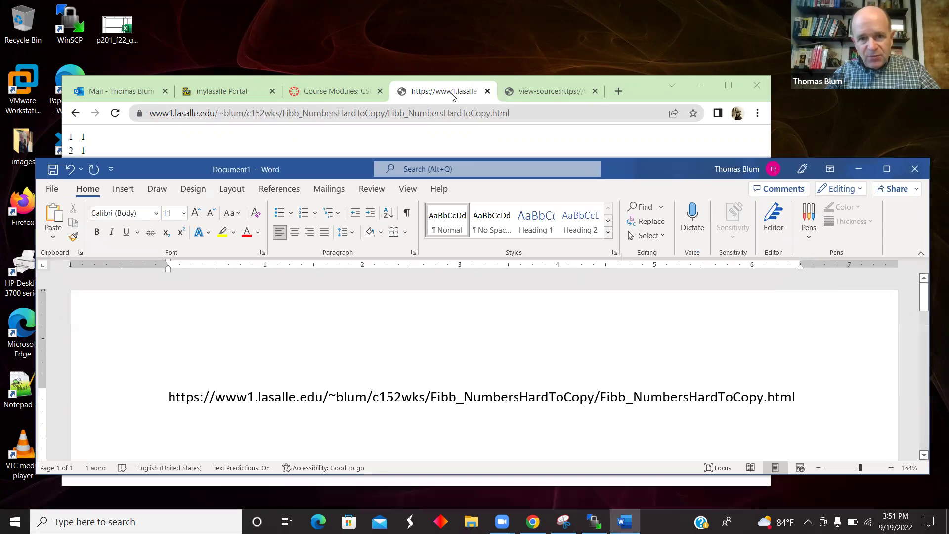
{"action": "left_click", "coordinate": [439, 153]}
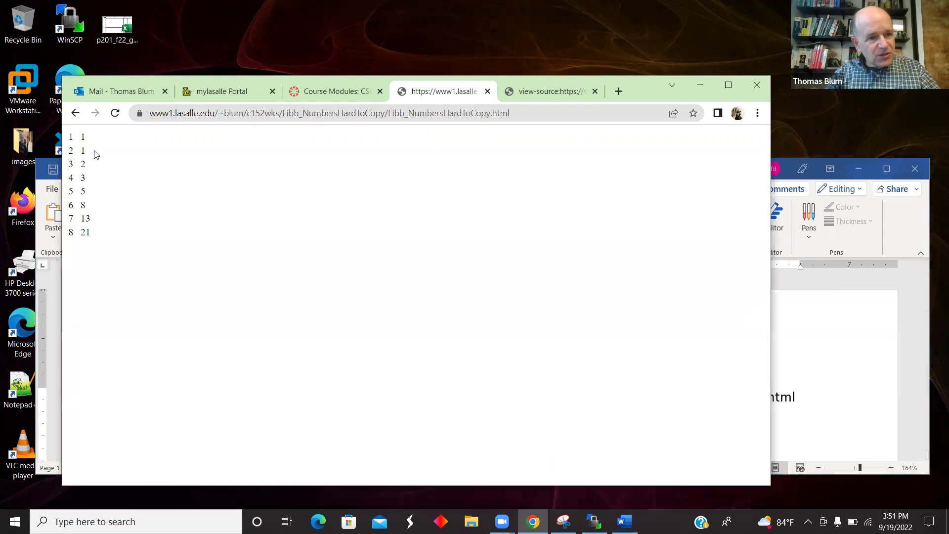
{"action": "left_click", "coordinate": [837, 326]}
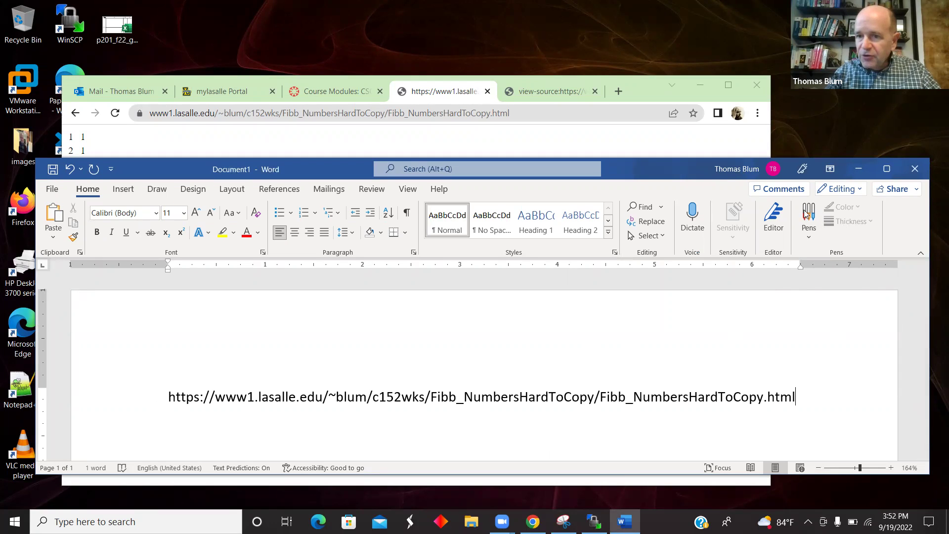
{"action": "left_click_drag", "start_coordinate": [874, 177], "coordinate": [837, 182]}
{"action": "left_click", "coordinate": [878, 173]}
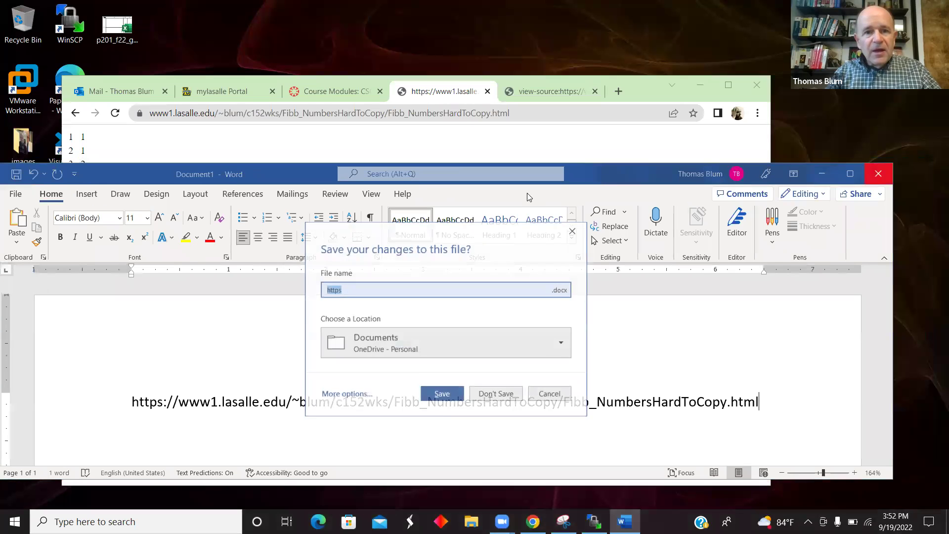
{"action": "left_click", "coordinate": [500, 391]}
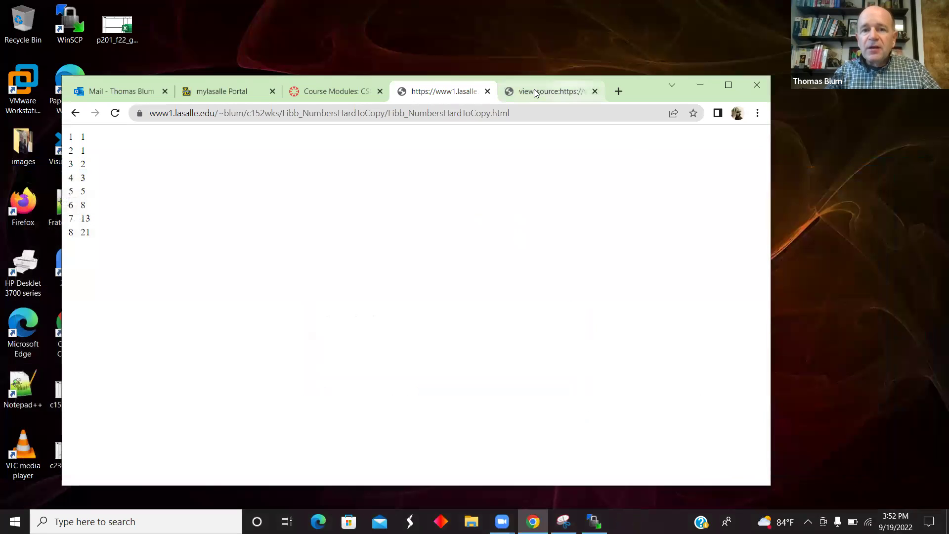
{"action": "left_click", "coordinate": [533, 90]}
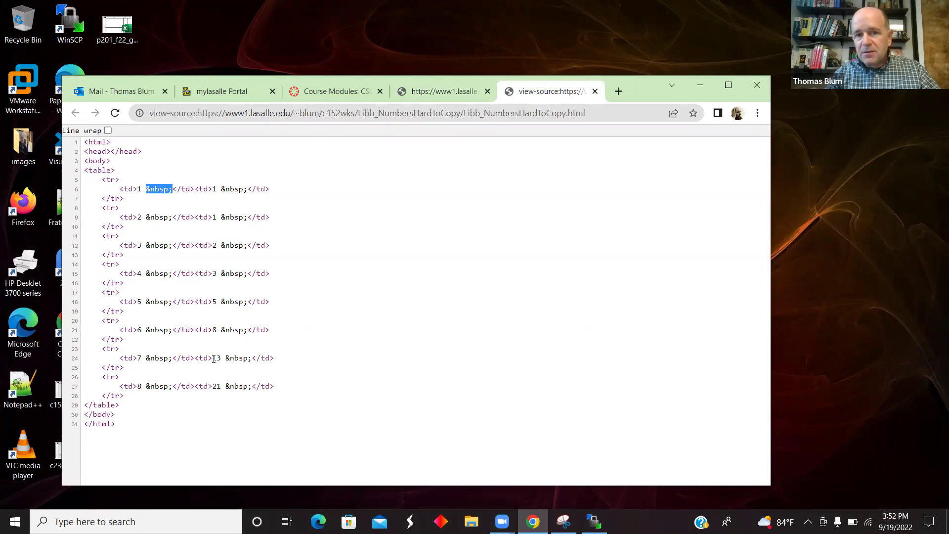
{"action": "left_click", "coordinate": [440, 95]}
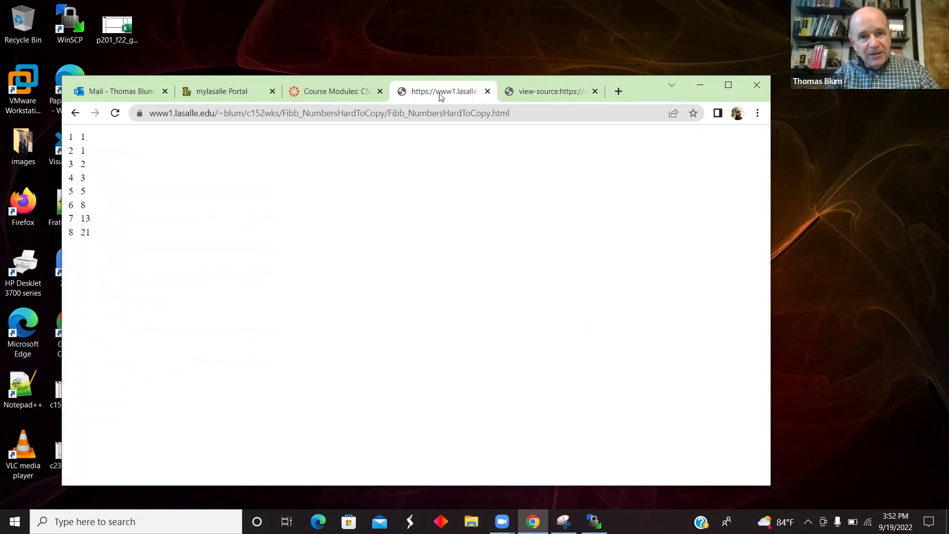
{"action": "left_click", "coordinate": [532, 96]}
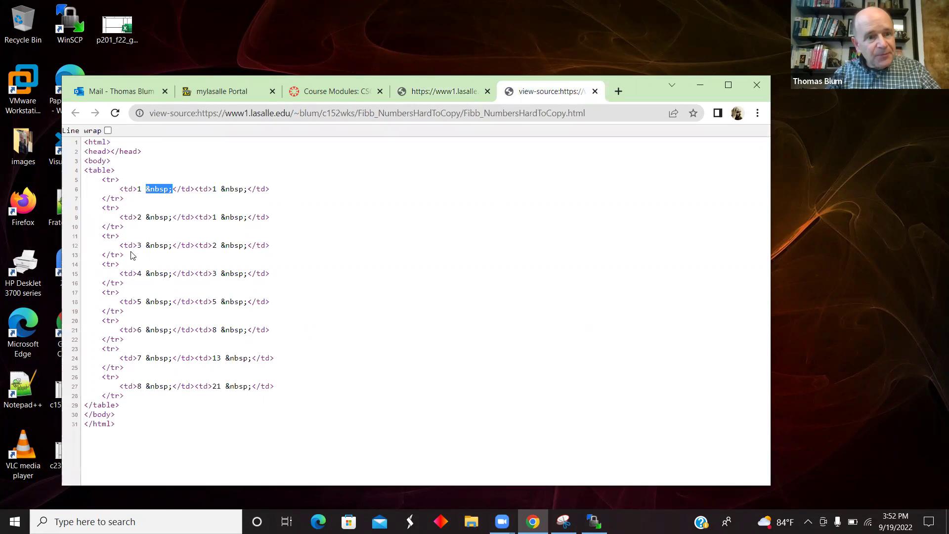
{"action": "left_click", "coordinate": [109, 180]}
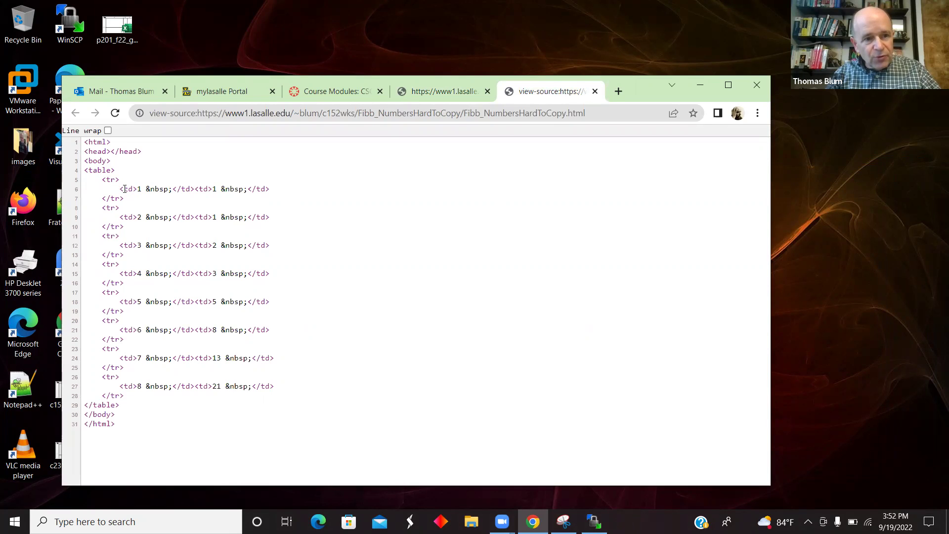
{"action": "left_click_drag", "start_coordinate": [138, 189], "coordinate": [170, 190]}
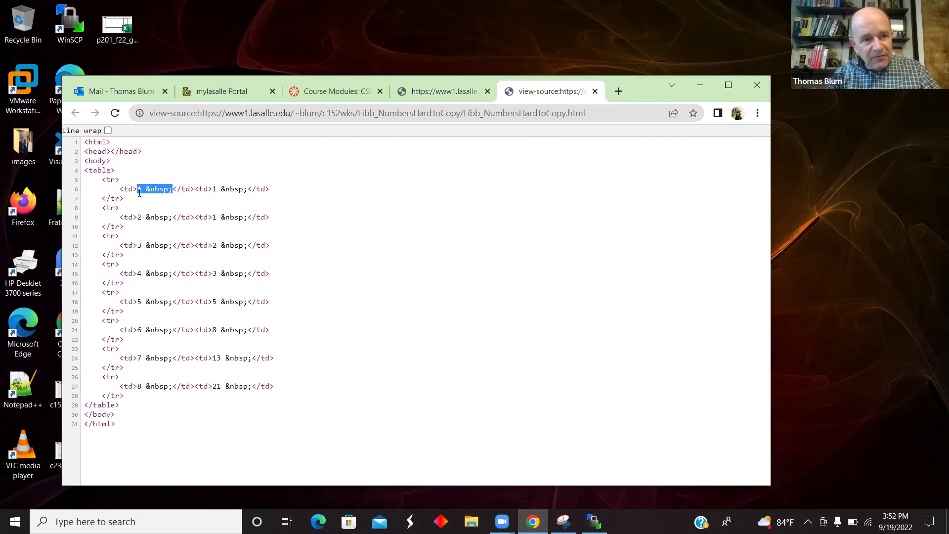
{"action": "left_click", "coordinate": [146, 189]}
{"action": "left_click_drag", "start_coordinate": [146, 188], "coordinate": [168, 189]}
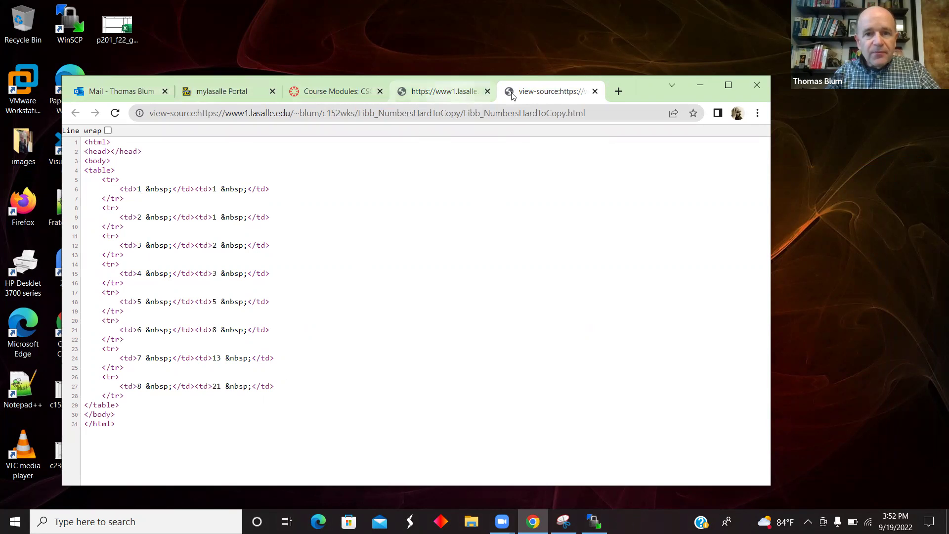
{"action": "left_click", "coordinate": [463, 93]}
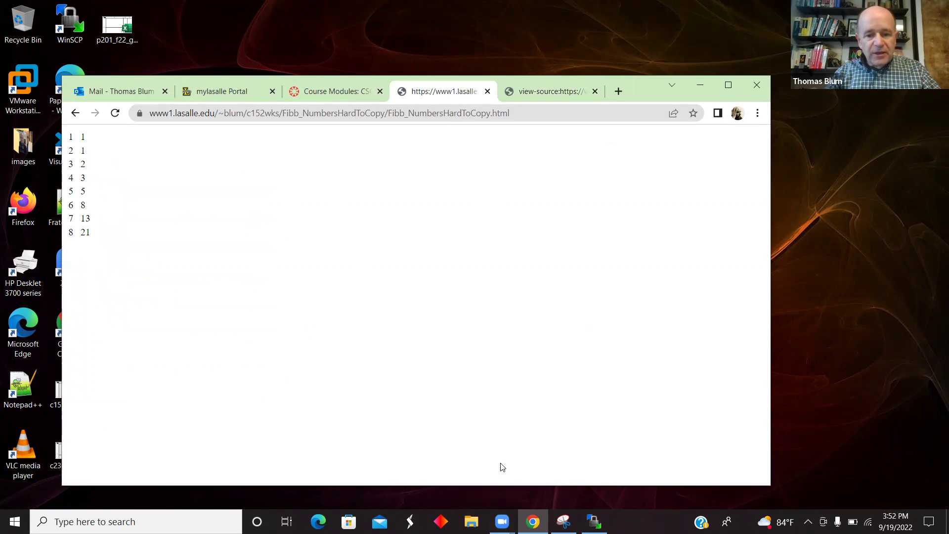
Step: Launch Excel from Windows search and start a new blank workbook
{"action": "key", "text": "super+s"}
{"action": "type", "text": "e"}
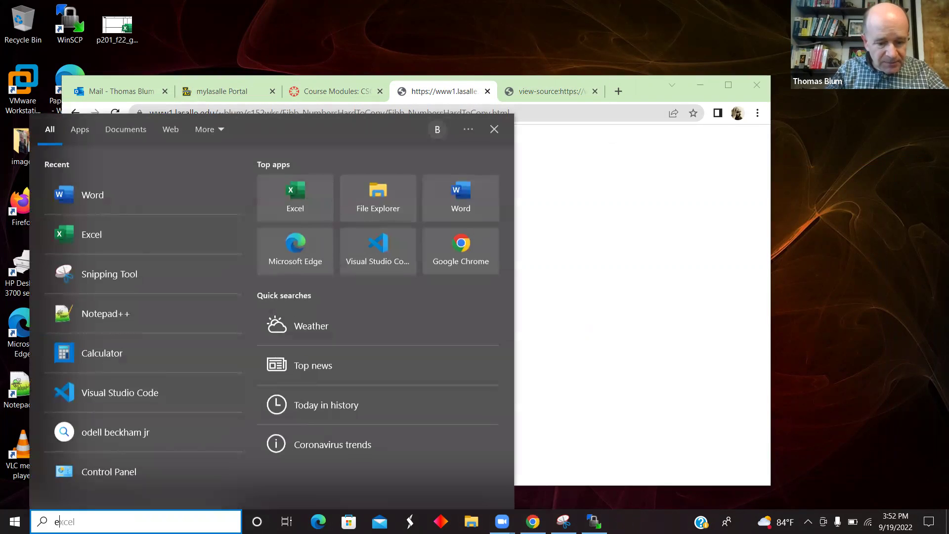
{"action": "type", "text": "xcel"}
{"action": "key", "text": "Return"}
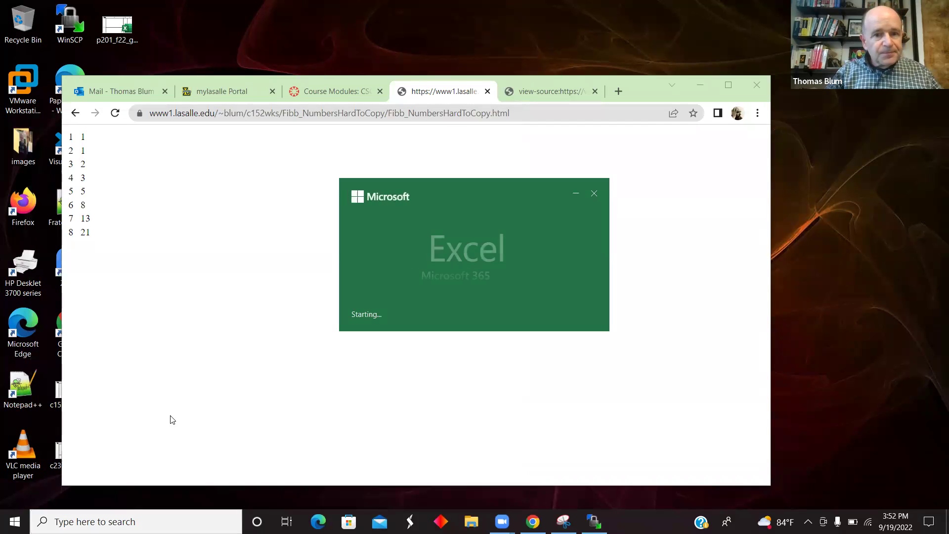
{"action": "left_click", "coordinate": [308, 242]}
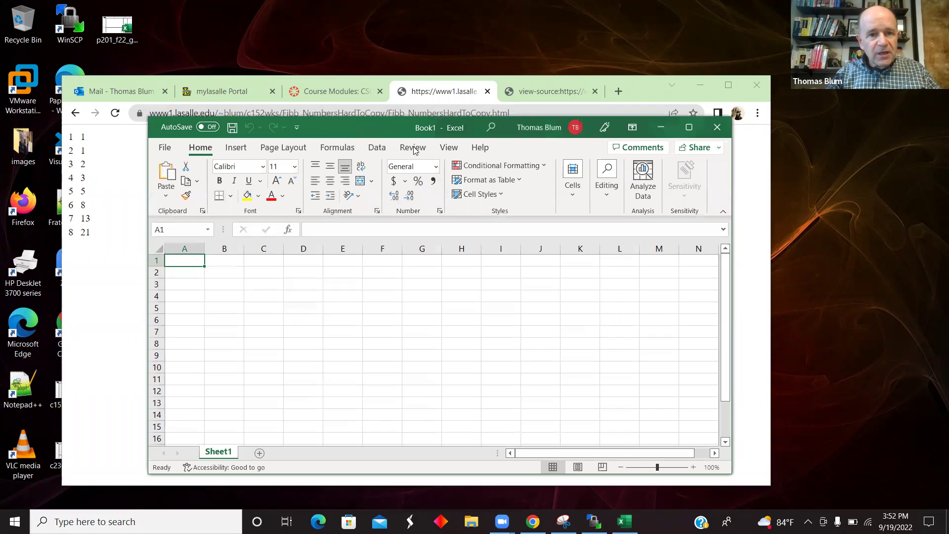
{"action": "left_click_drag", "start_coordinate": [414, 128], "coordinate": [489, 152]}
Step: Copy the Fibonacci list from Chrome and paste it into A1:B8 keeping source formatting
{"action": "left_click_drag", "start_coordinate": [69, 135], "coordinate": [92, 227]}
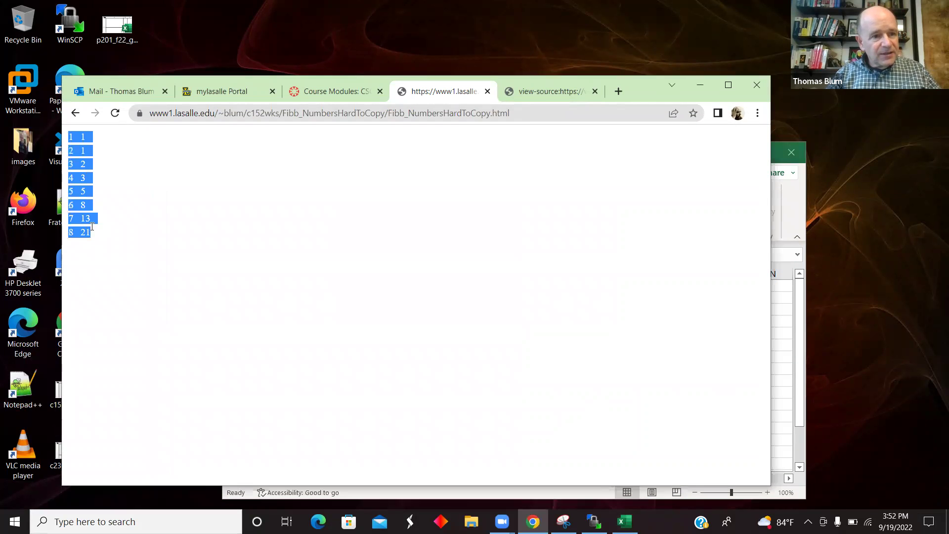
{"action": "right_click", "coordinate": [74, 177]}
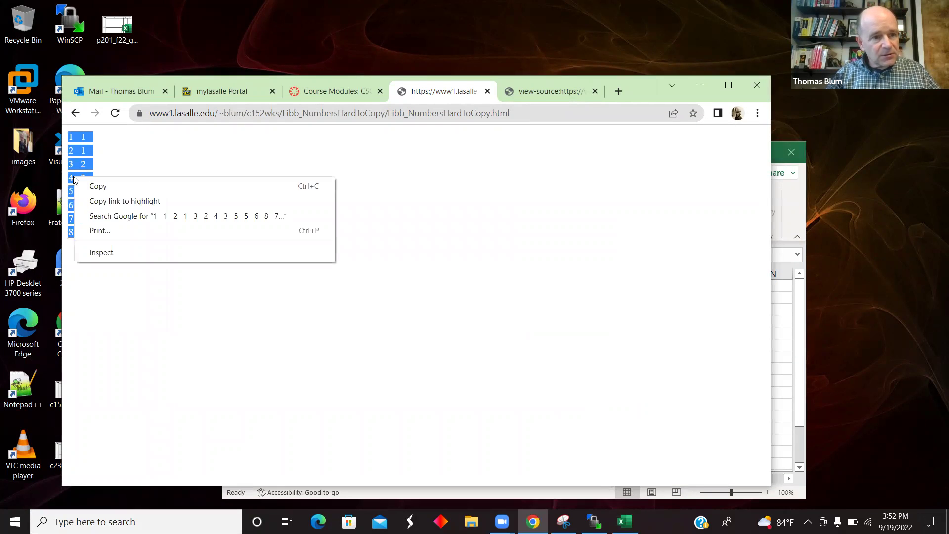
{"action": "left_click", "coordinate": [99, 186]}
{"action": "left_click", "coordinate": [780, 330]}
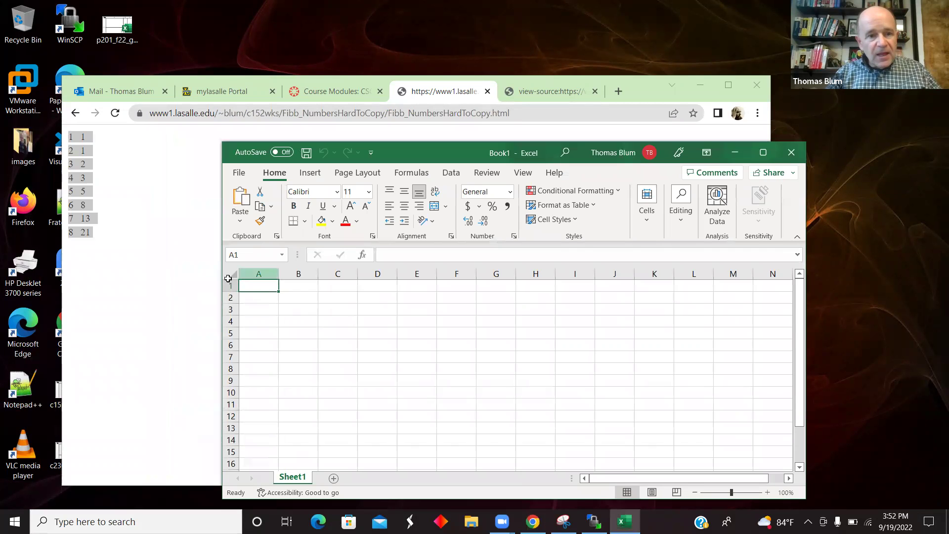
{"action": "right_click", "coordinate": [251, 287]}
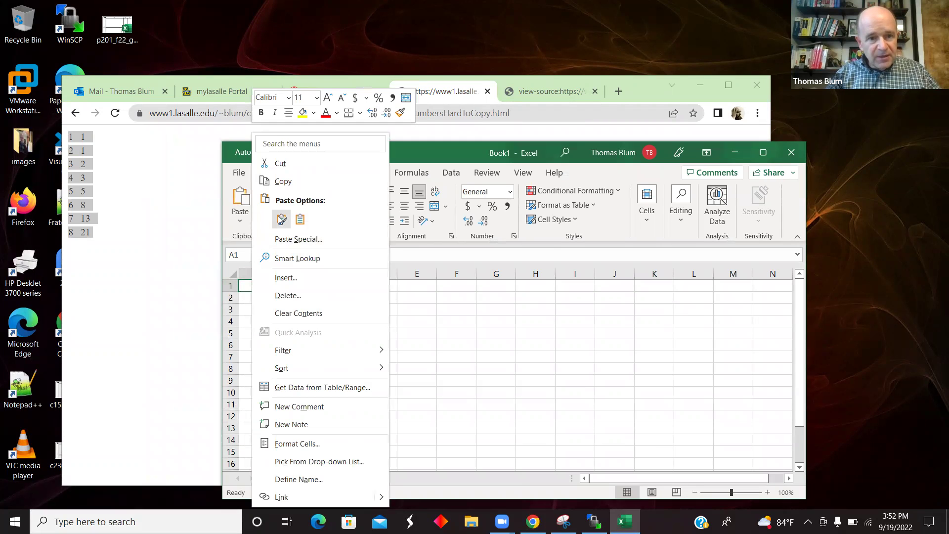
{"action": "left_click", "coordinate": [281, 219]}
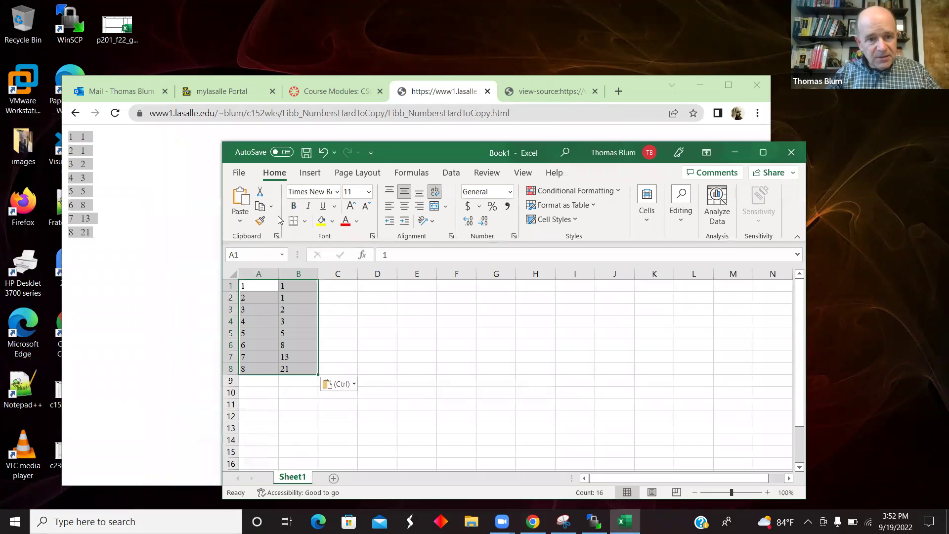
{"action": "left_click", "coordinate": [431, 392]}
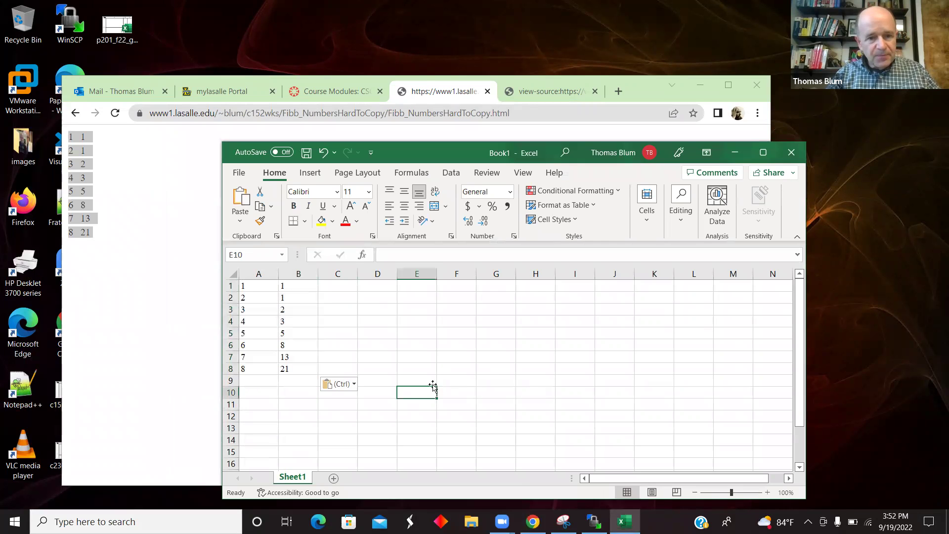
{"action": "left_click", "coordinate": [239, 172]}
Step: Save the workbook into the Downloads folder with the file name Fibb, replacing Book1
{"action": "left_click", "coordinate": [267, 340]}
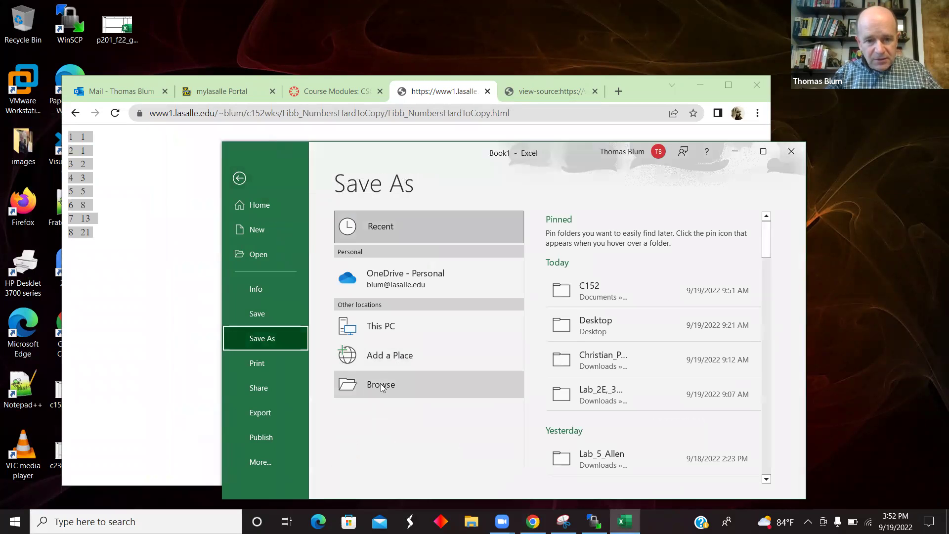
{"action": "left_click", "coordinate": [390, 380]}
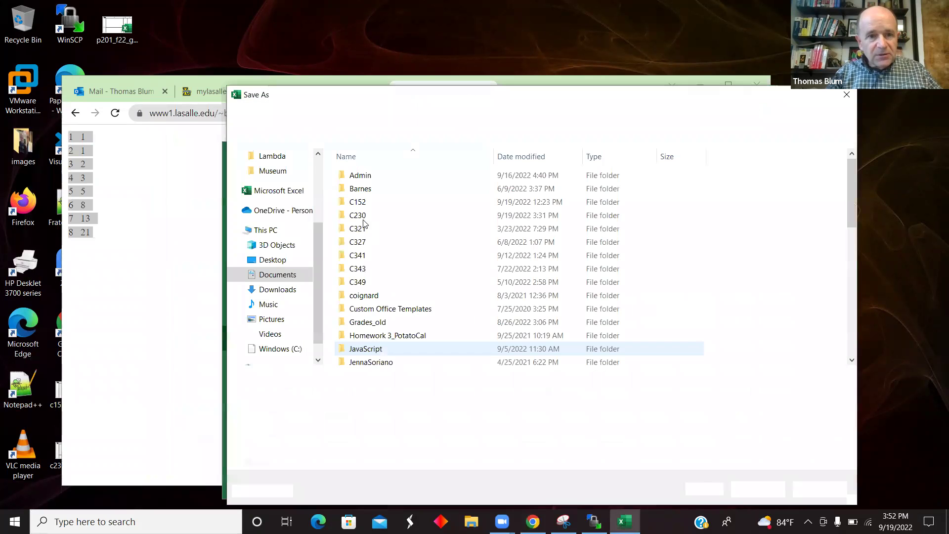
{"action": "left_click", "coordinate": [279, 289]}
{"action": "left_click", "coordinate": [327, 375]}
{"action": "double_click", "coordinate": [328, 375]}
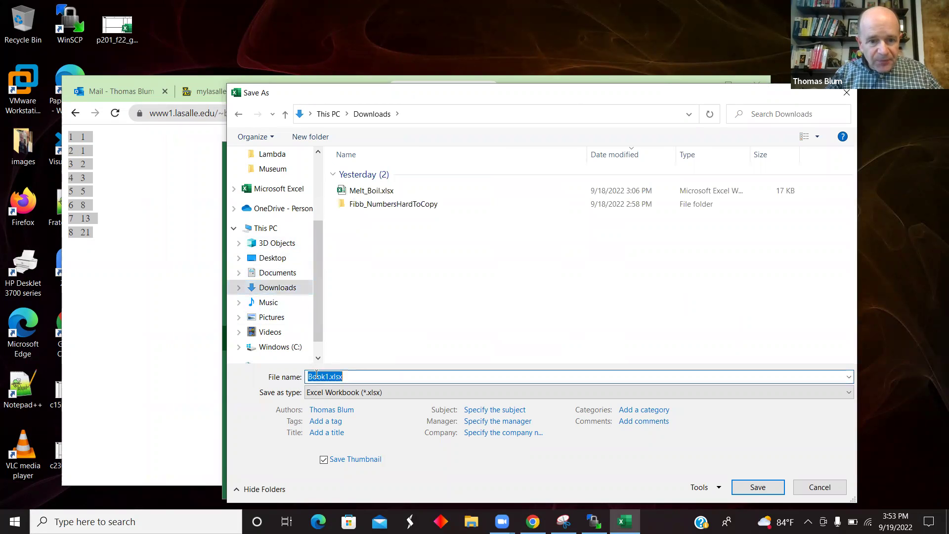
{"action": "left_click_drag", "start_coordinate": [327, 375], "coordinate": [260, 380]}
{"action": "type", "text": "Fibb"}
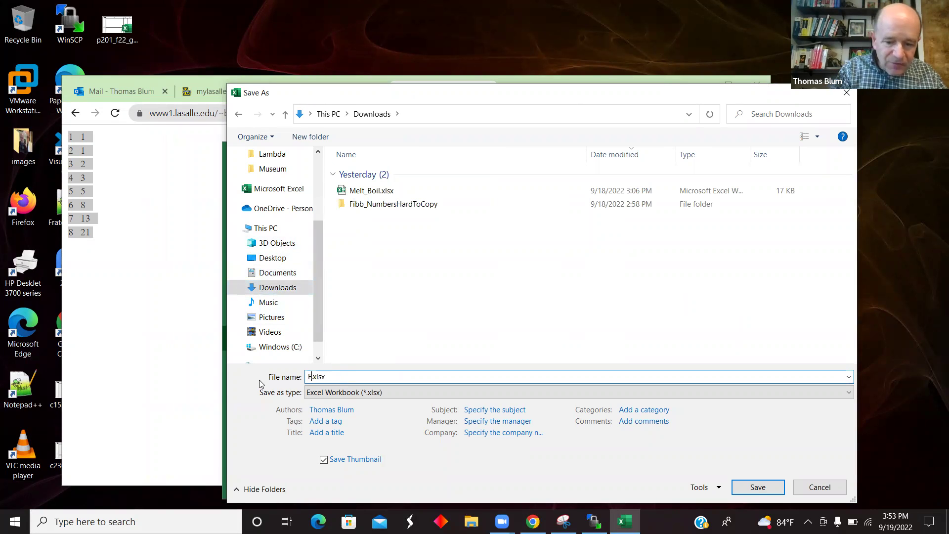
{"action": "left_click", "coordinate": [770, 489]}
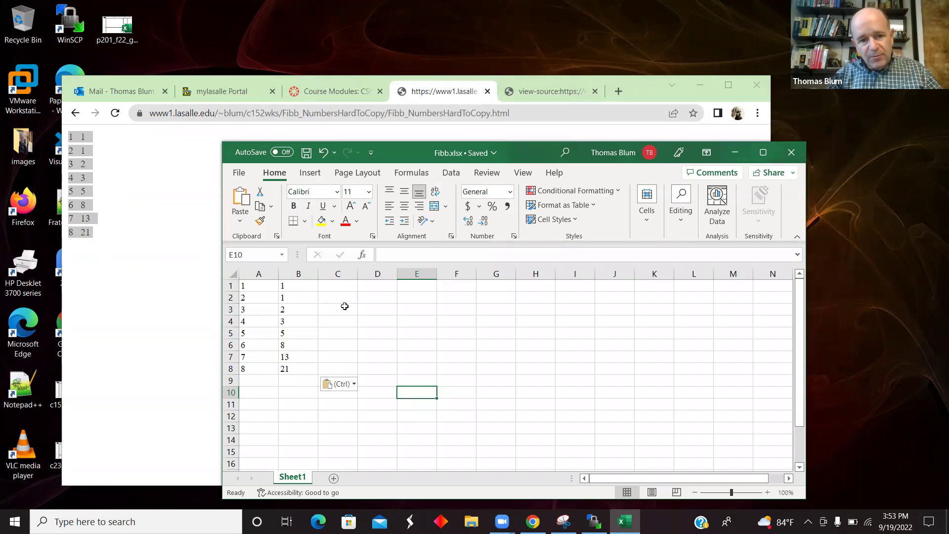
{"action": "left_click", "coordinate": [127, 240]}
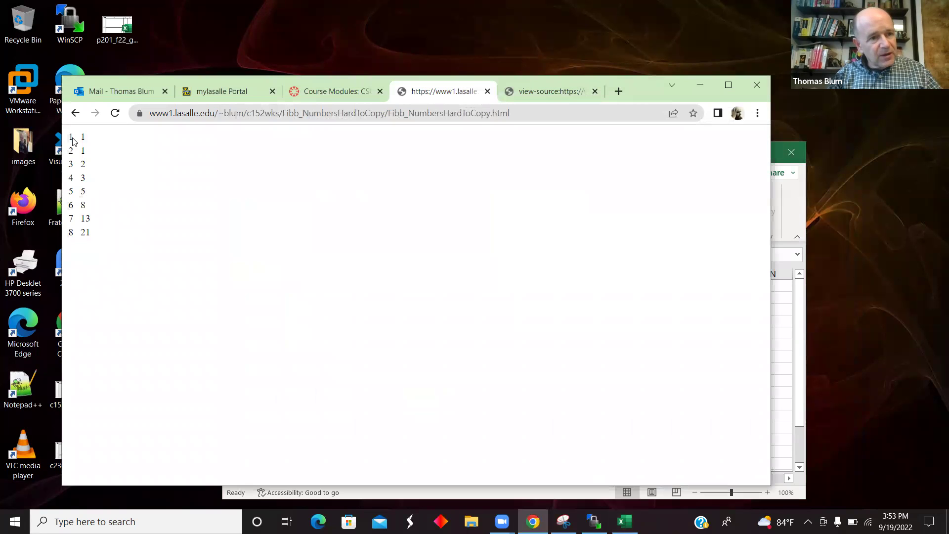
{"action": "left_click_drag", "start_coordinate": [72, 140], "coordinate": [97, 242]}
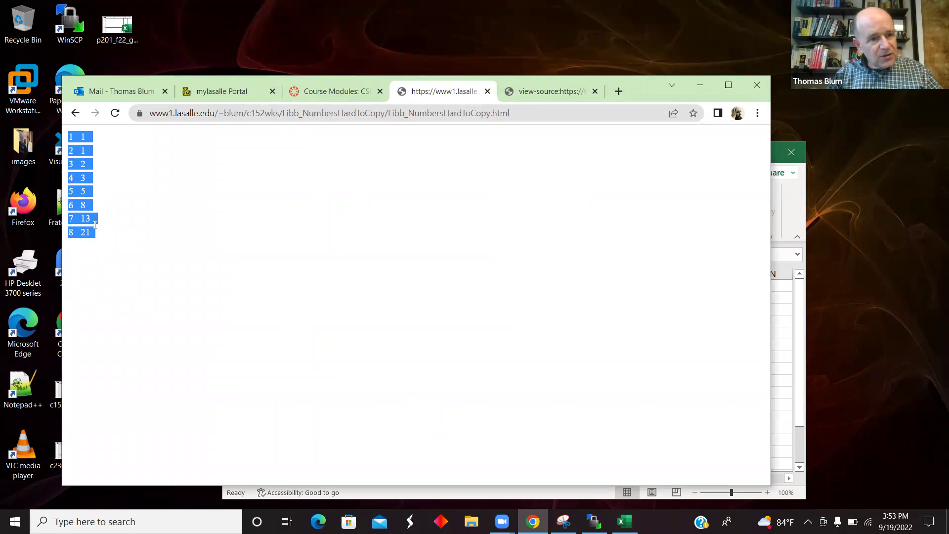
{"action": "right_click", "coordinate": [76, 191]}
{"action": "left_click", "coordinate": [97, 199]}
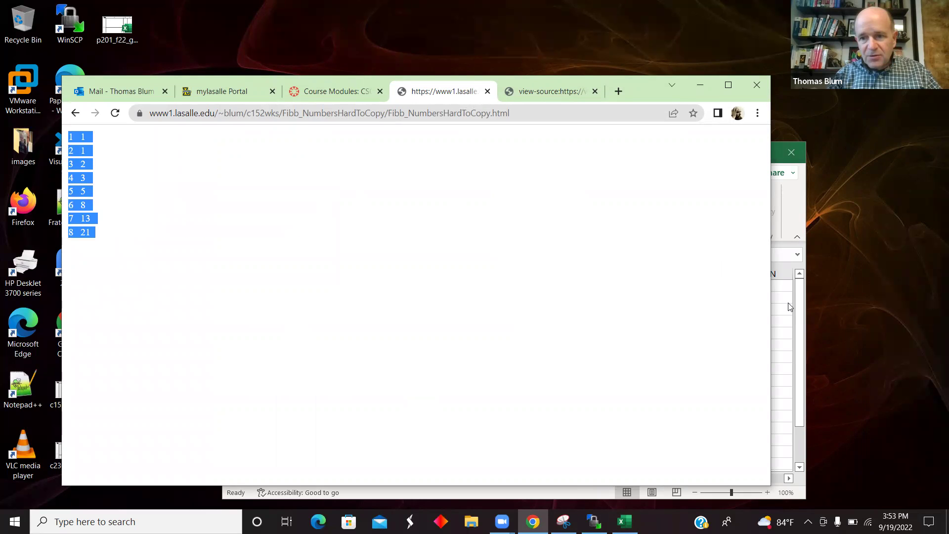
{"action": "left_click", "coordinate": [789, 307]}
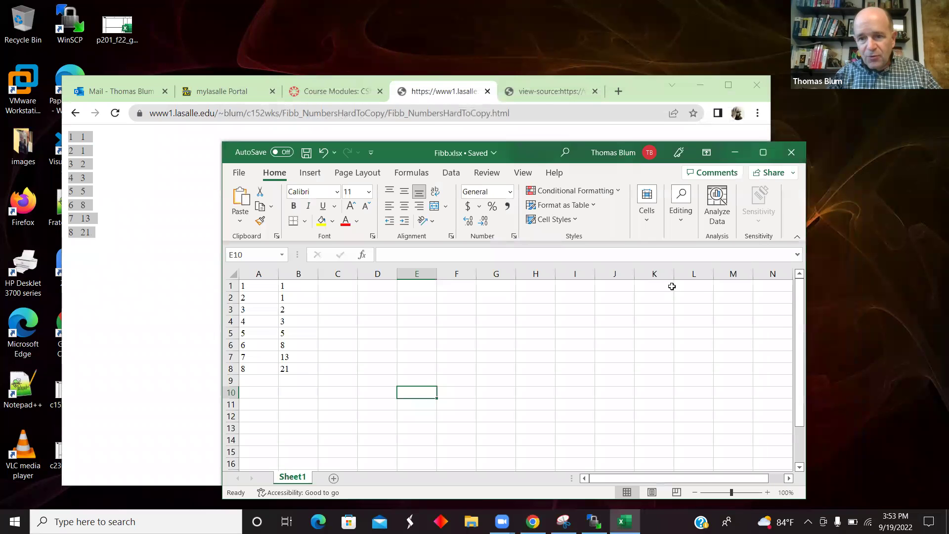
{"action": "right_click", "coordinate": [380, 288]}
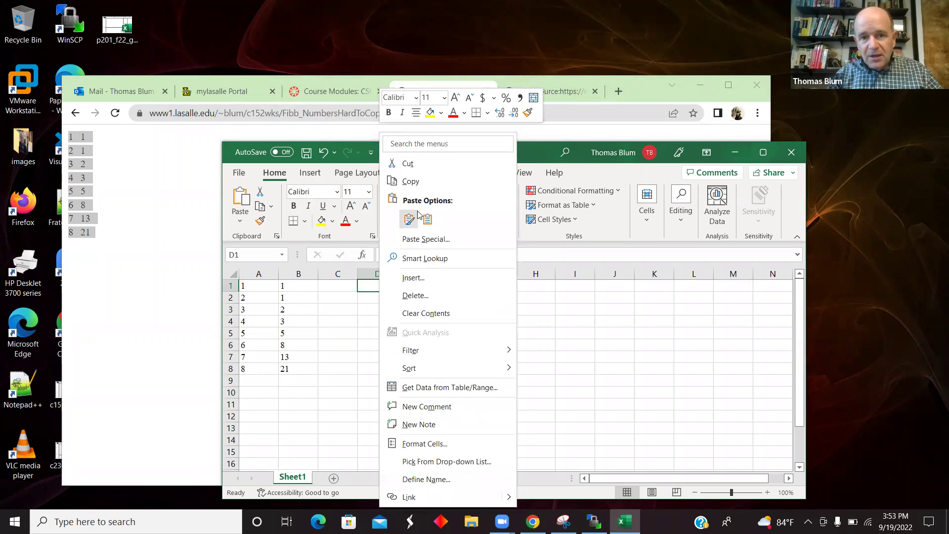
{"action": "left_click", "coordinate": [409, 219]}
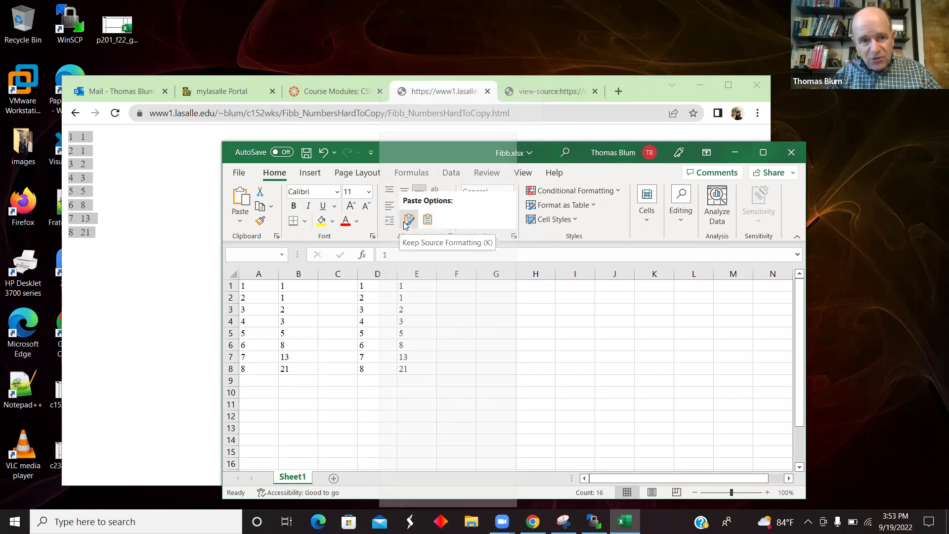
{"action": "left_click", "coordinate": [240, 220]}
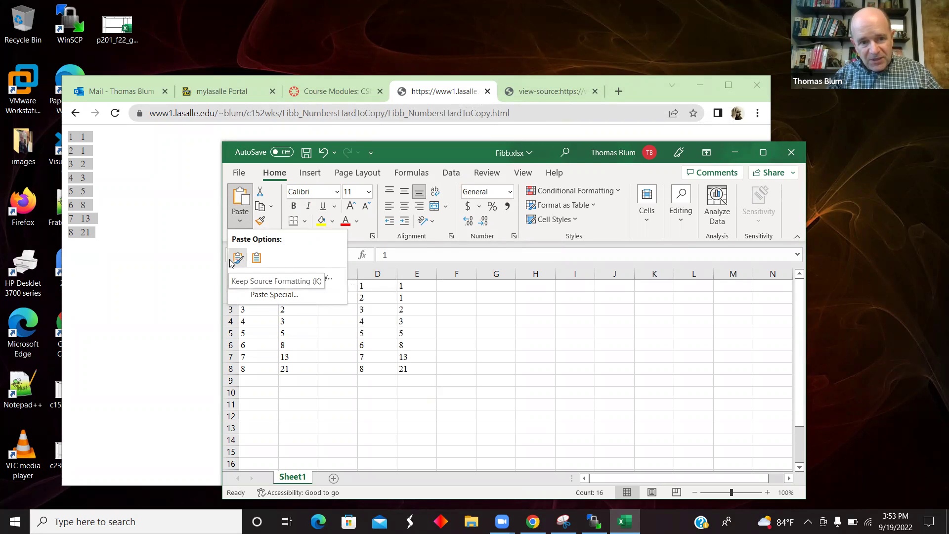
{"action": "left_click", "coordinate": [261, 294]}
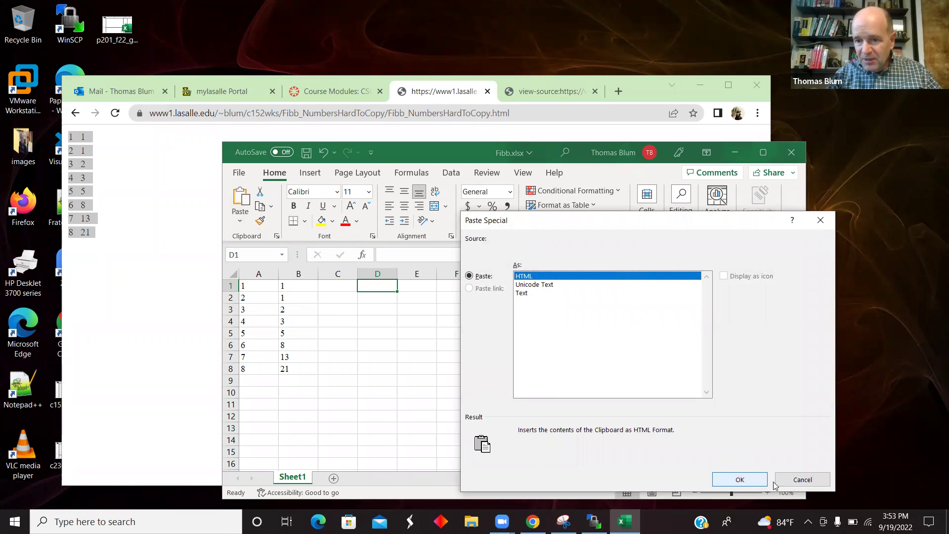
{"action": "left_click", "coordinate": [802, 479]}
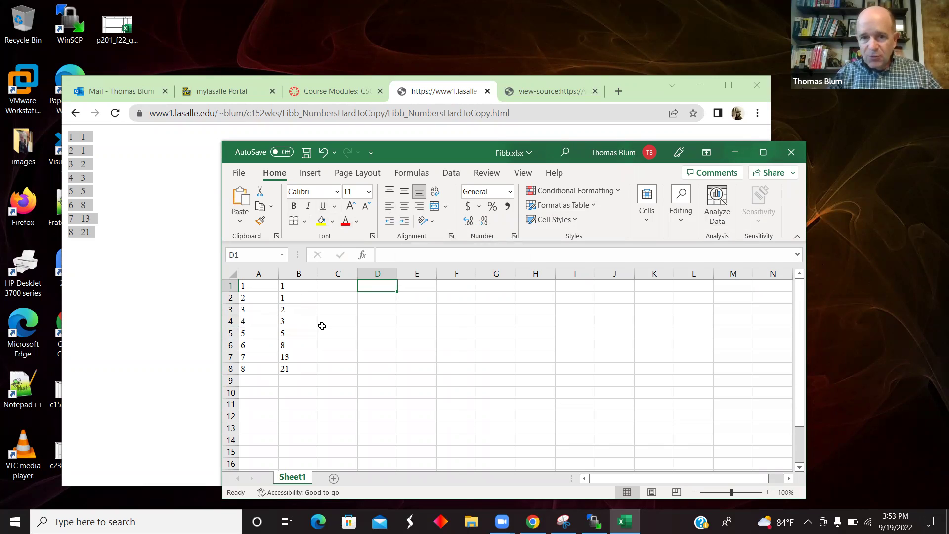
Step: Select the index and Fibonacci values in A1:B8
{"action": "left_click", "coordinate": [370, 388]}
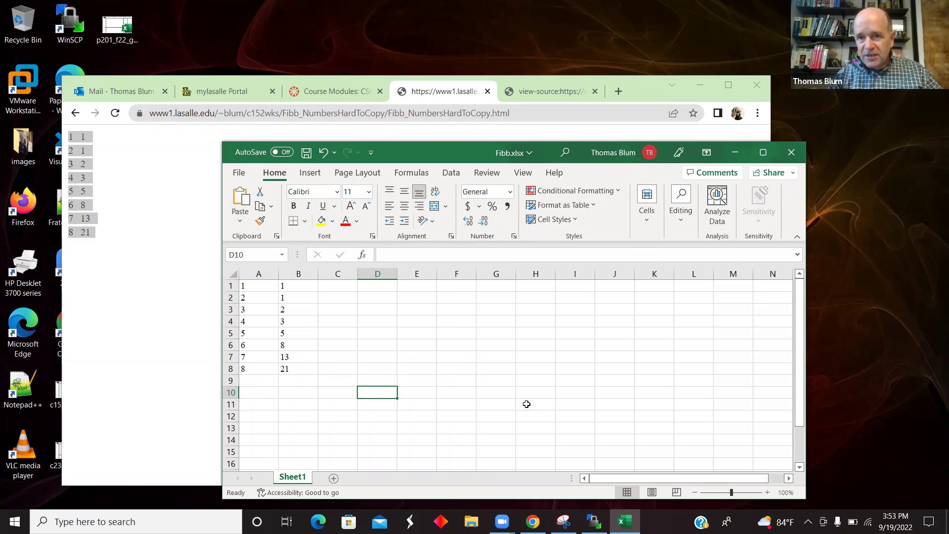
{"action": "left_click_drag", "start_coordinate": [247, 285], "coordinate": [295, 363]}
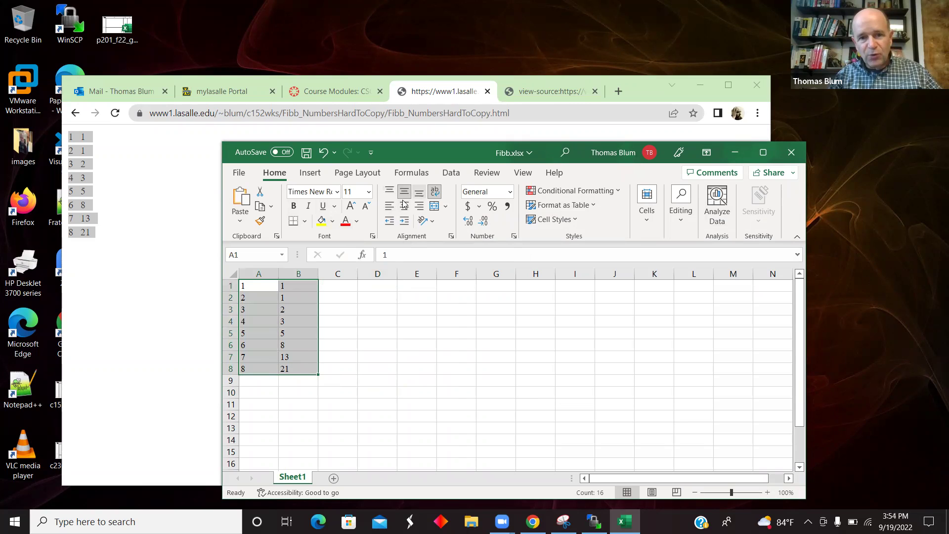
{"action": "left_click", "coordinate": [317, 174]}
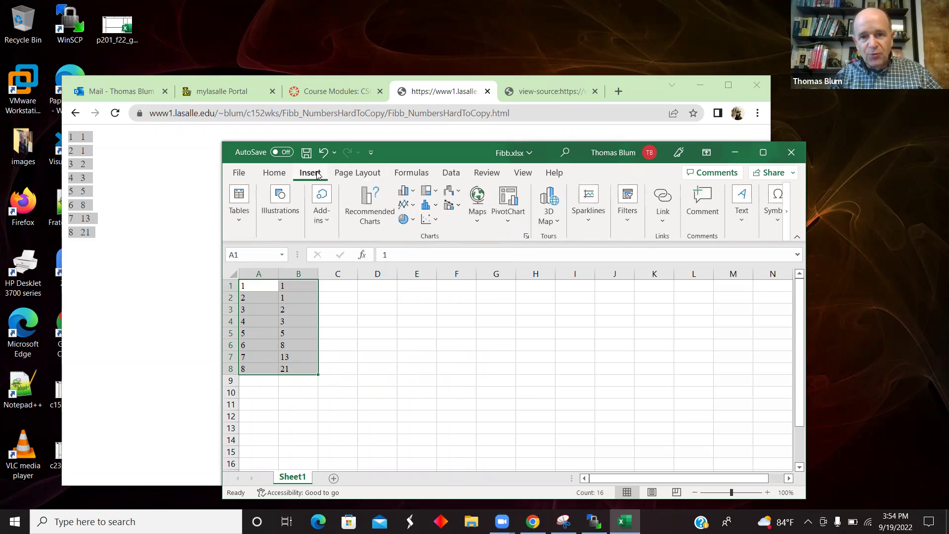
{"action": "left_click", "coordinate": [428, 219]}
{"action": "left_click", "coordinate": [436, 262]}
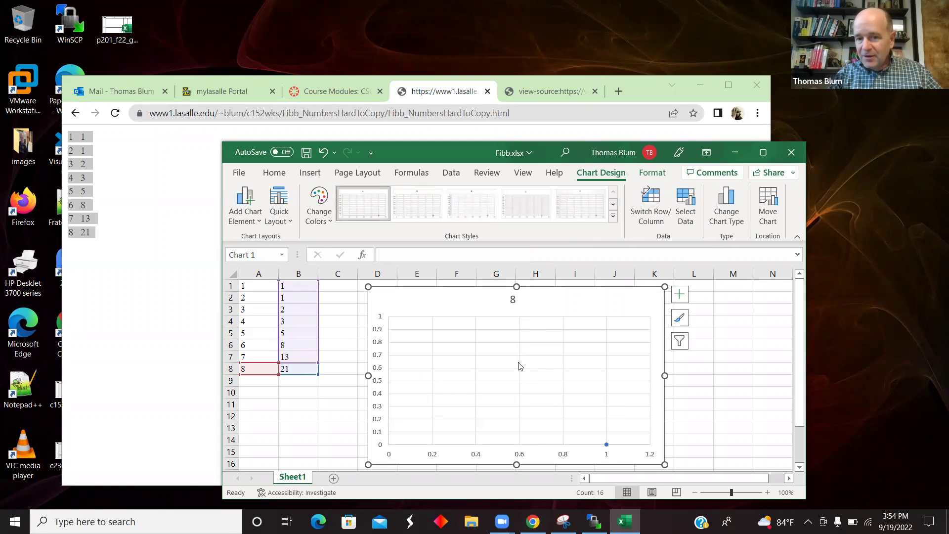
{"action": "right_click", "coordinate": [610, 296]}
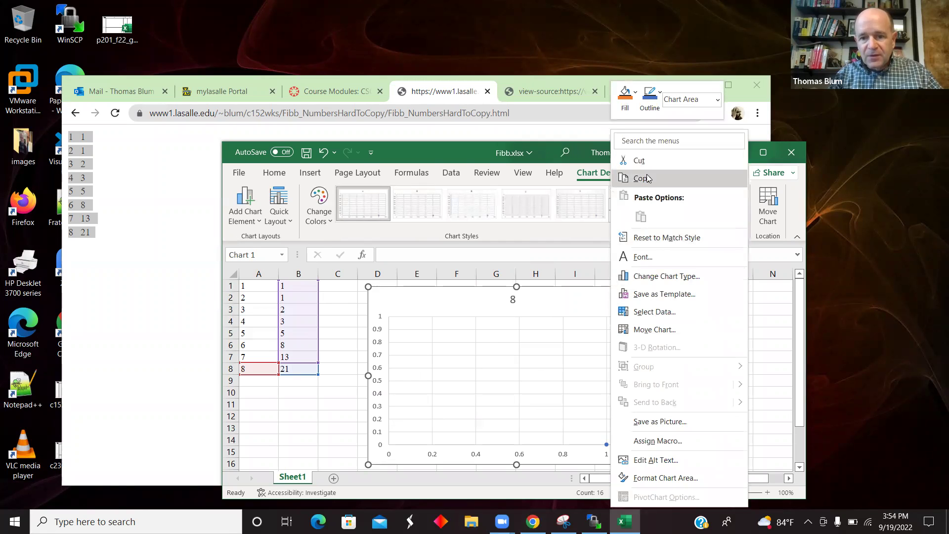
{"action": "right_click", "coordinate": [480, 296]}
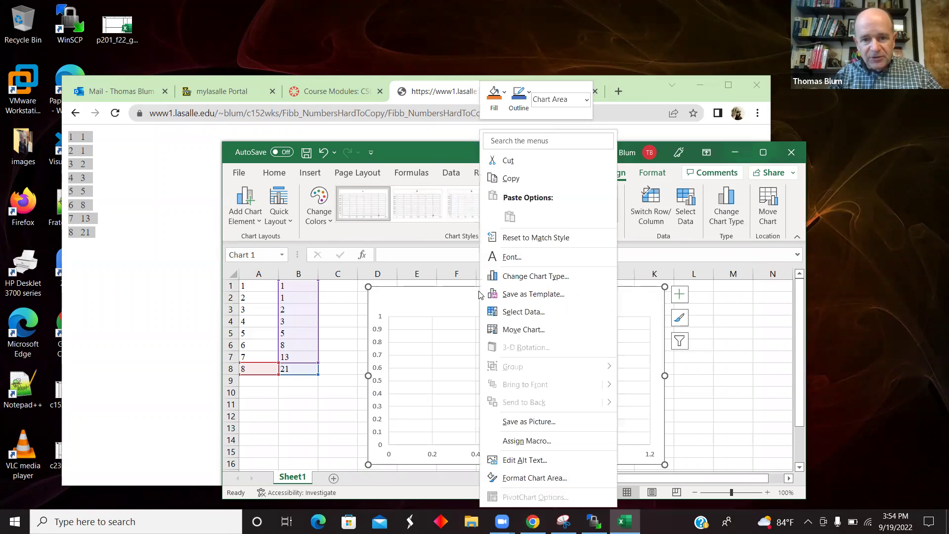
{"action": "left_click", "coordinate": [509, 160]}
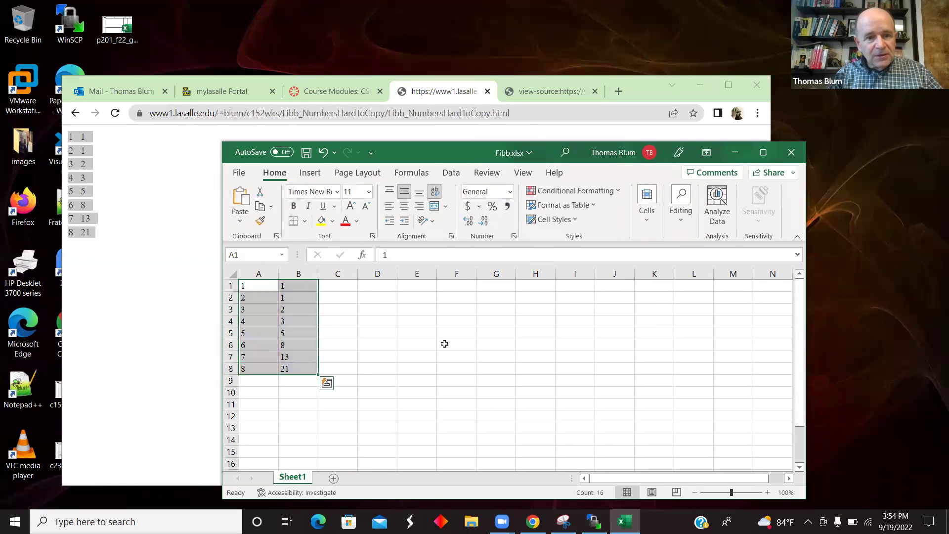
{"action": "left_click", "coordinate": [447, 345]}
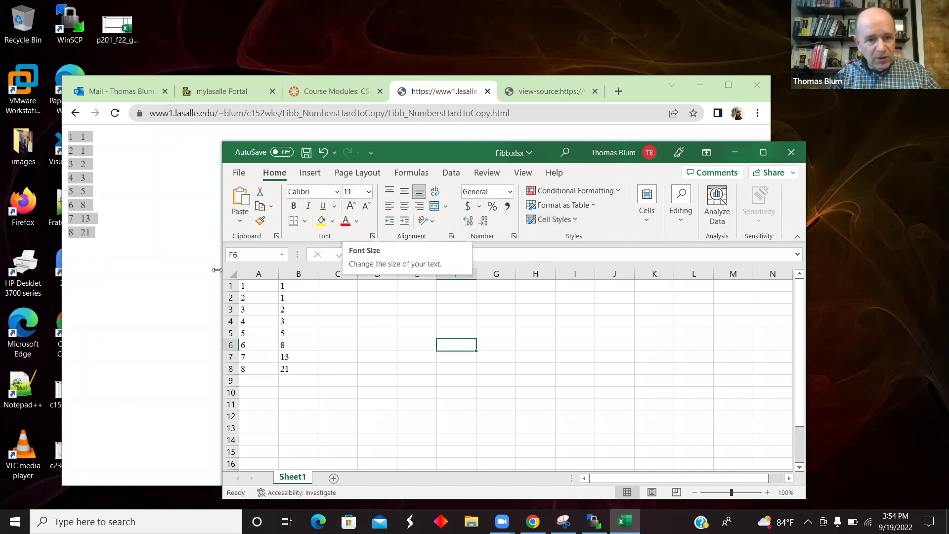
{"action": "left_click", "coordinate": [255, 286]}
{"action": "left_click", "coordinate": [414, 256]}
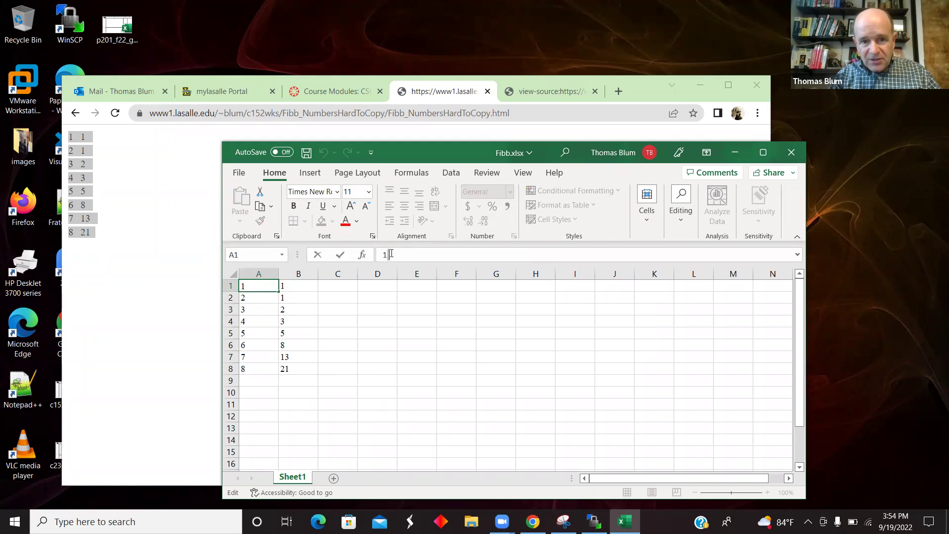
{"action": "left_click_drag", "start_coordinate": [392, 254], "coordinate": [394, 255]}
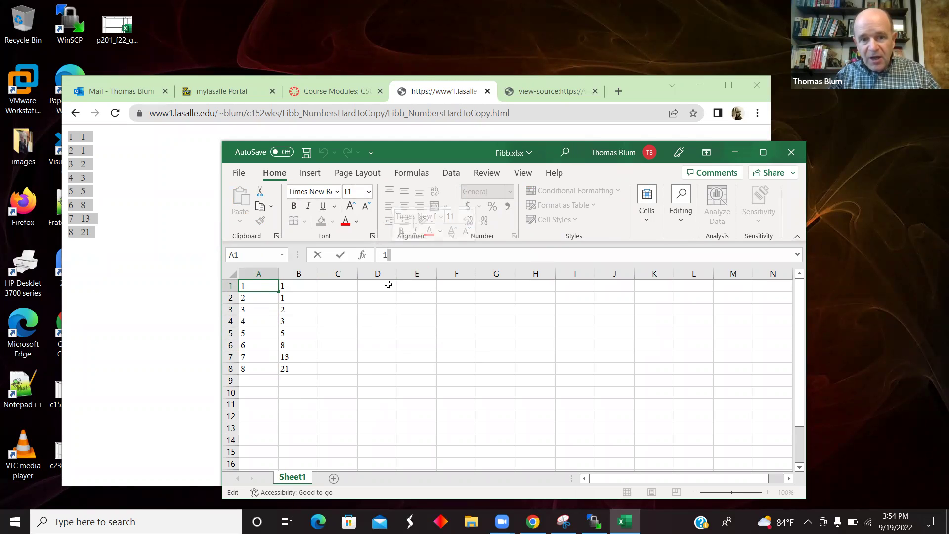
{"action": "left_click", "coordinate": [401, 257]}
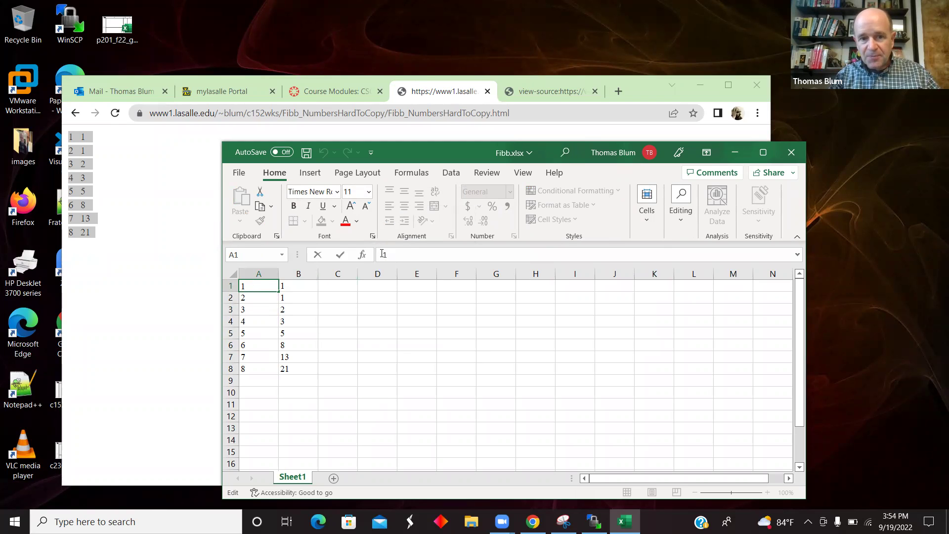
{"action": "left_click", "coordinate": [338, 366]}
{"action": "left_click", "coordinate": [253, 286]}
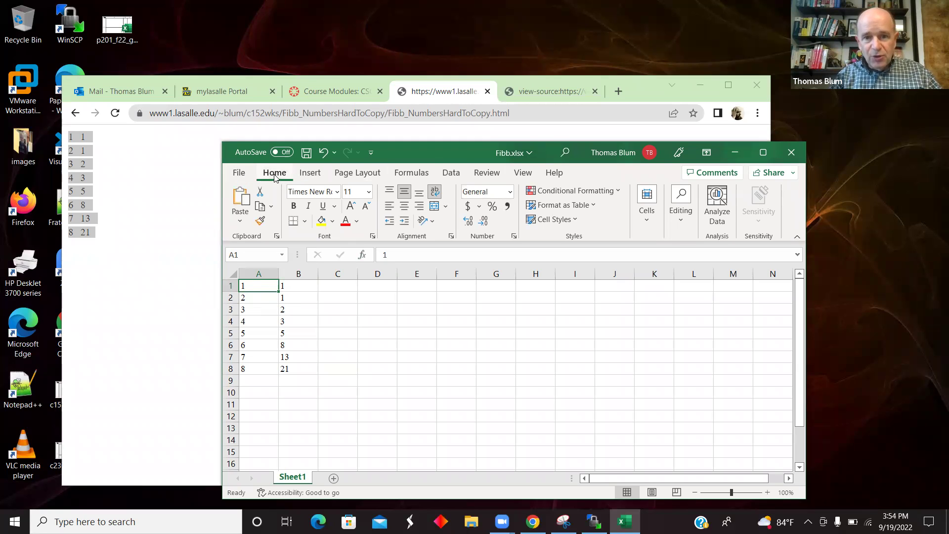
Step: Run Replace All from Find & Select (15 replacements), then close the Find and Replace window
{"action": "left_click", "coordinate": [682, 218]}
{"action": "left_click", "coordinate": [766, 272]}
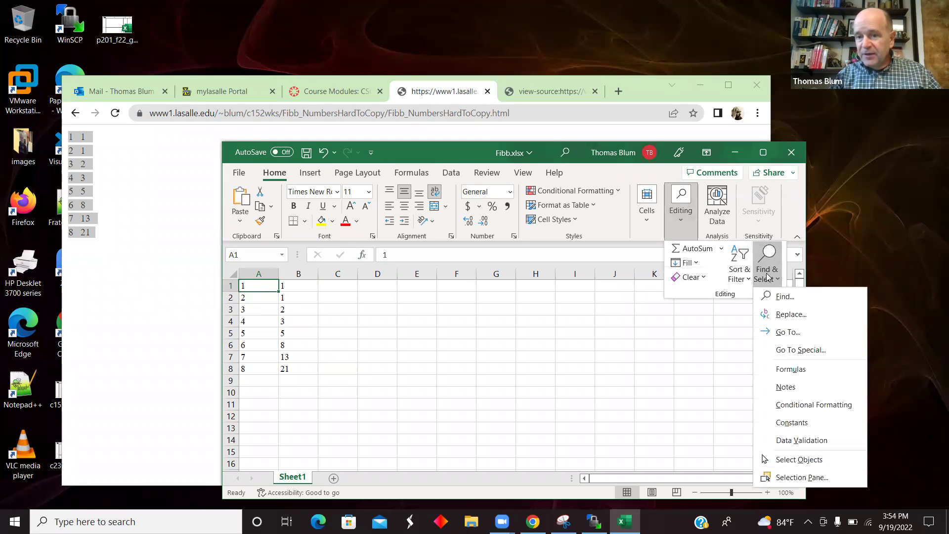
{"action": "left_click", "coordinate": [792, 314]}
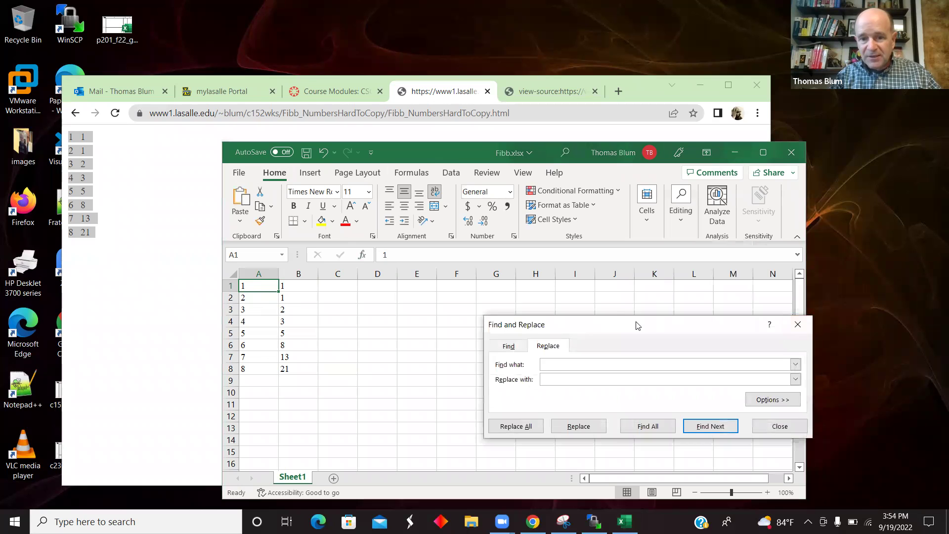
{"action": "left_click_drag", "start_coordinate": [637, 326], "coordinate": [595, 200]}
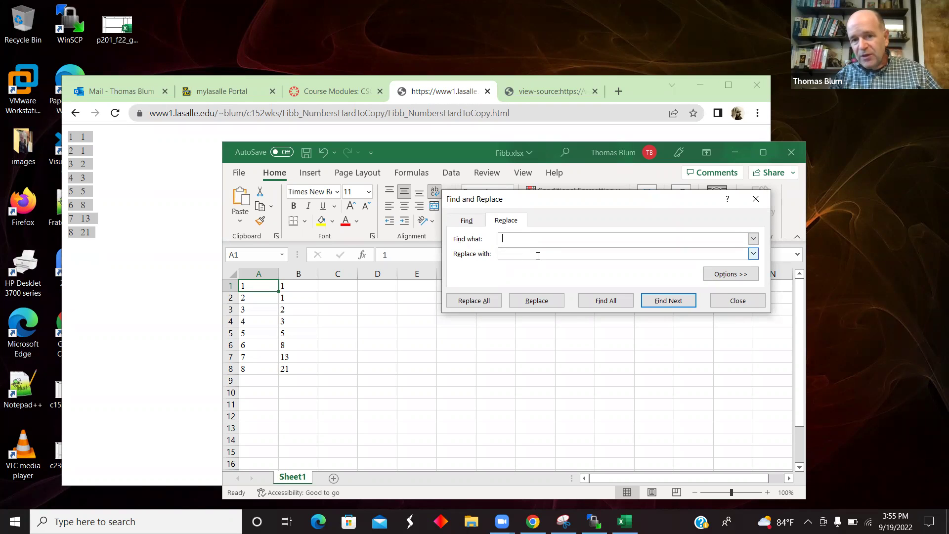
{"action": "left_click", "coordinate": [483, 302]}
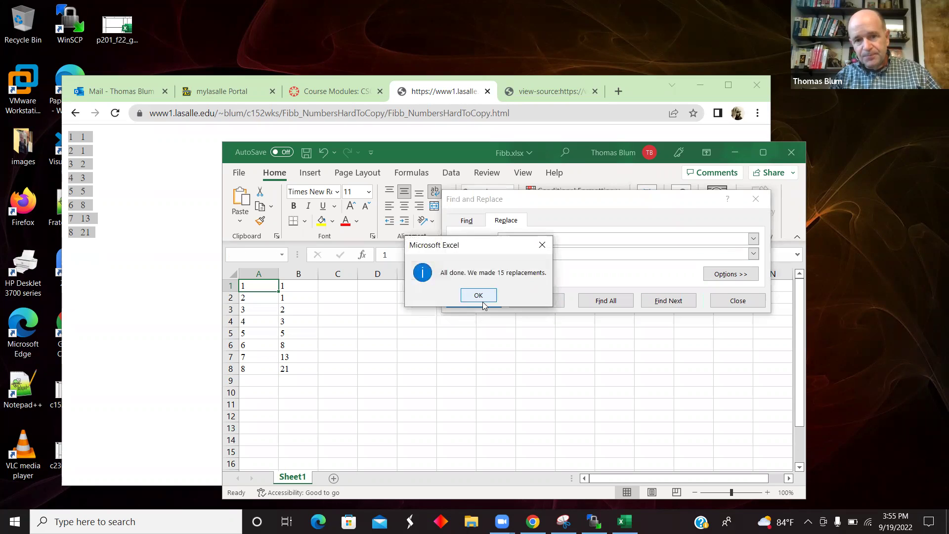
{"action": "left_click", "coordinate": [482, 296]}
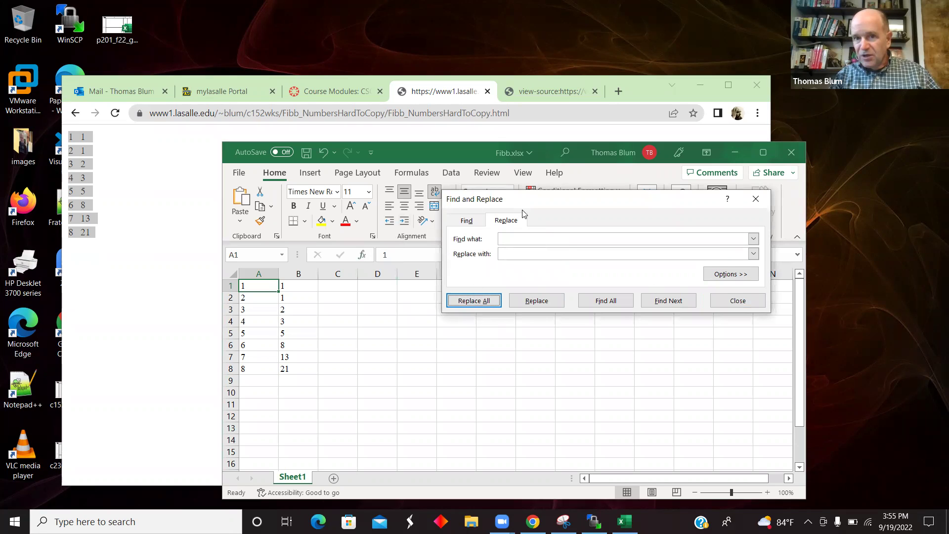
{"action": "left_click", "coordinate": [740, 303]}
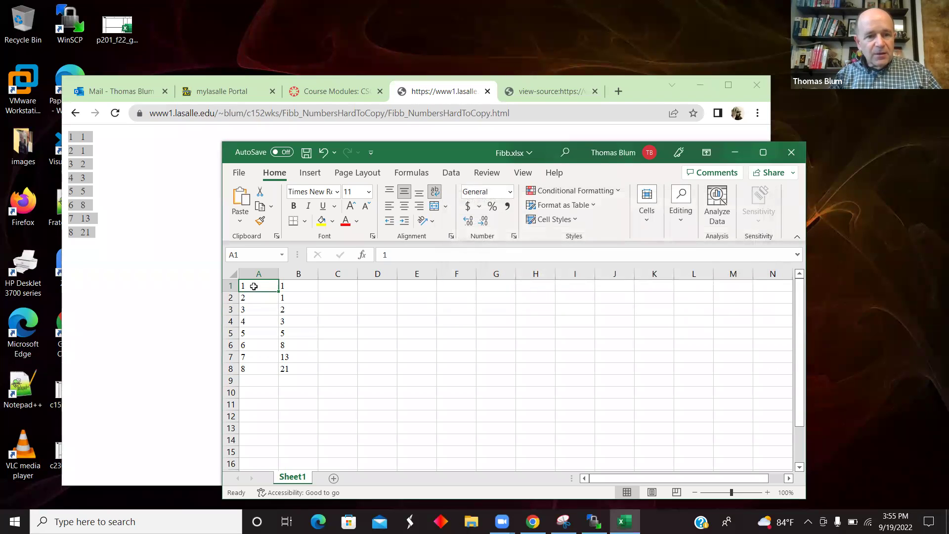
Step: Select the value text of cell A1 in the formula bar
{"action": "left_click", "coordinate": [398, 254]}
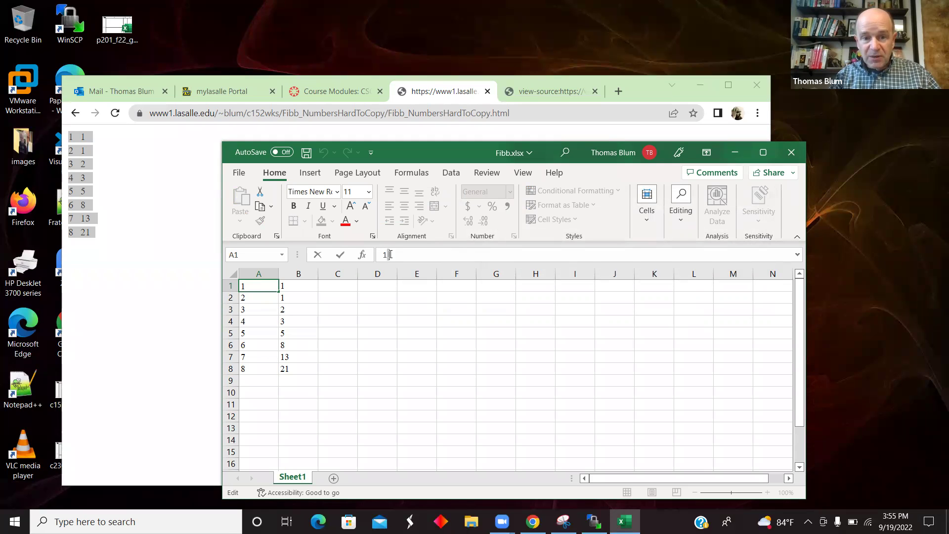
{"action": "left_click_drag", "start_coordinate": [390, 254], "coordinate": [397, 256]}
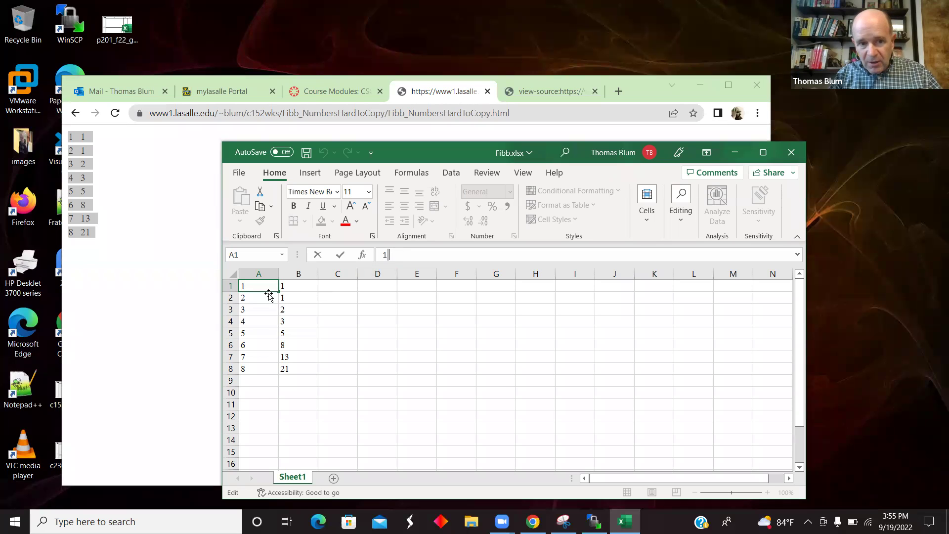
Step: Copy A1's selected text and replace it with nothing everywhere (16 replacements), making columns A and B numeric
{"action": "right_click", "coordinate": [387, 254]}
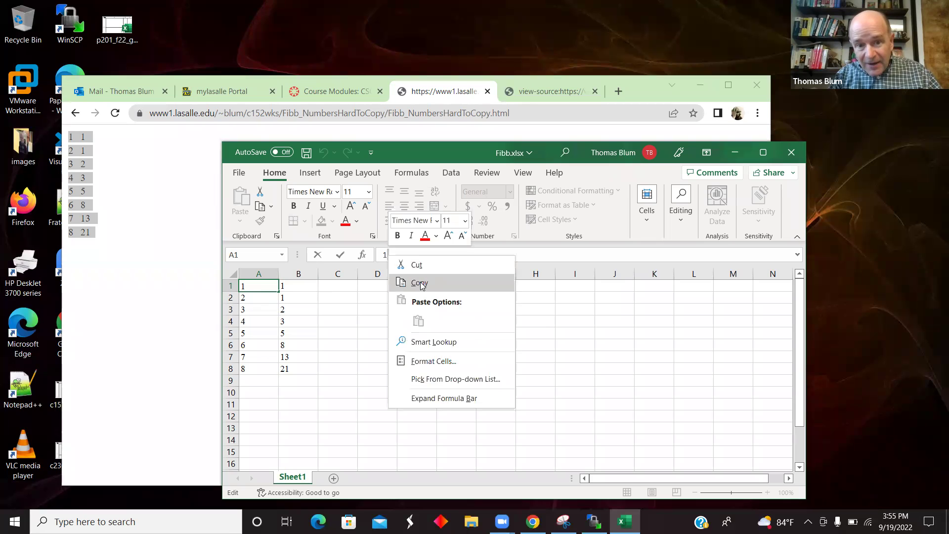
{"action": "left_click", "coordinate": [412, 281]}
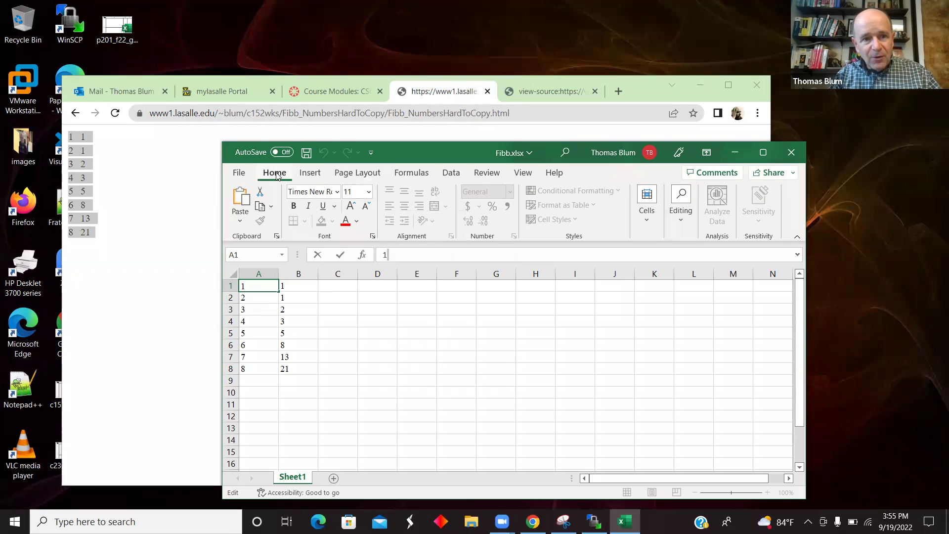
{"action": "left_click", "coordinate": [694, 208]}
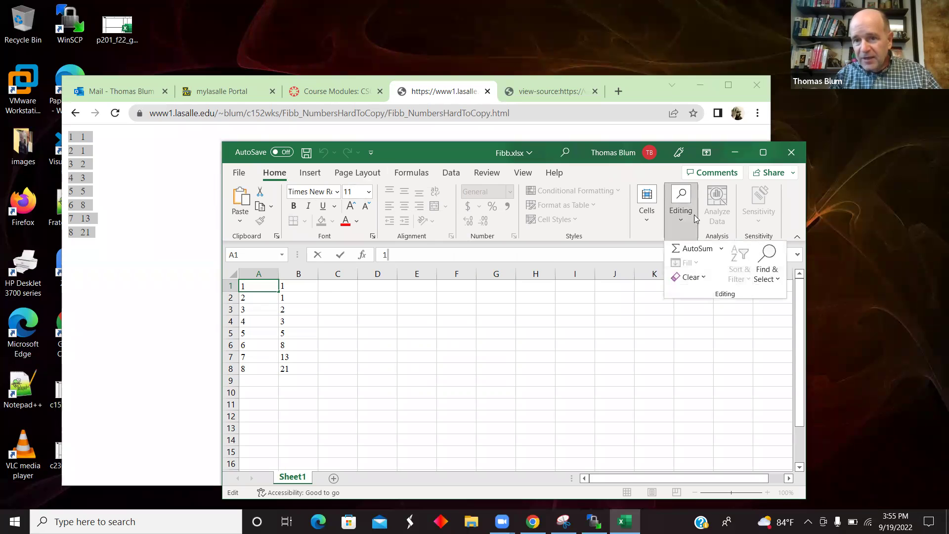
{"action": "left_click", "coordinate": [776, 276]}
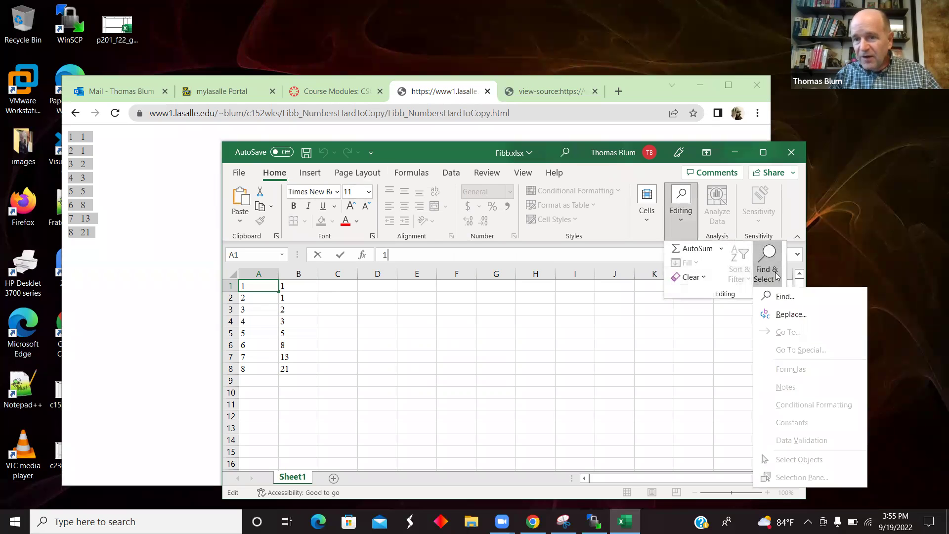
{"action": "left_click", "coordinate": [792, 319]}
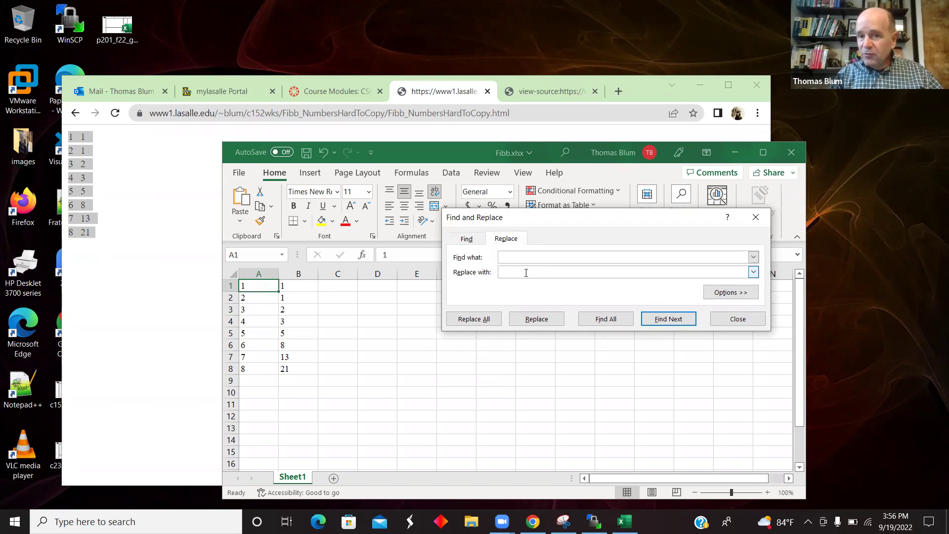
{"action": "left_click", "coordinate": [478, 320]}
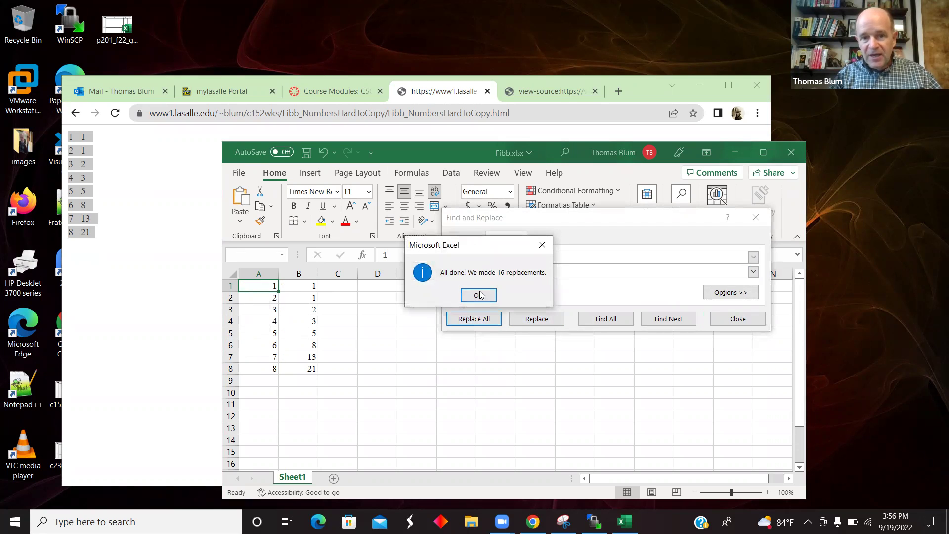
{"action": "left_click", "coordinate": [484, 295]}
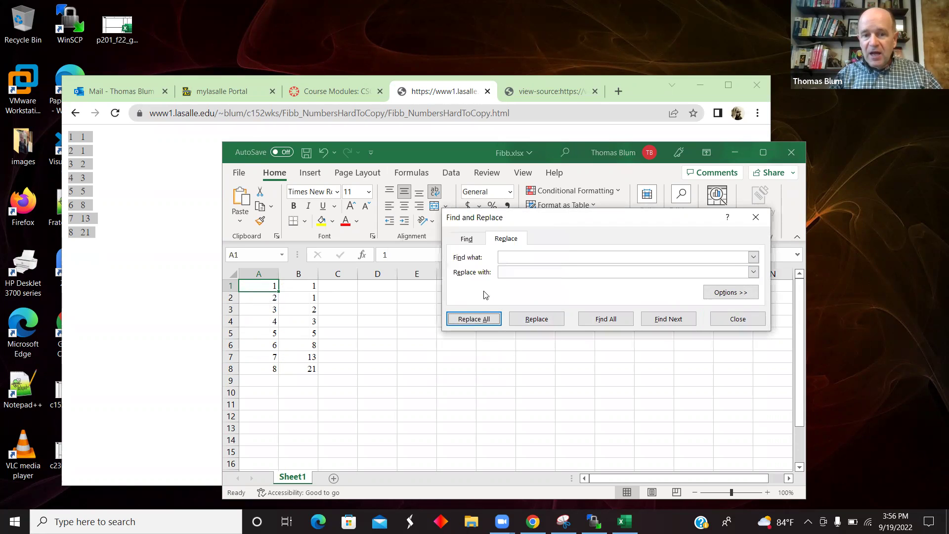
{"action": "left_click", "coordinate": [755, 217]}
{"action": "left_click", "coordinate": [375, 311]}
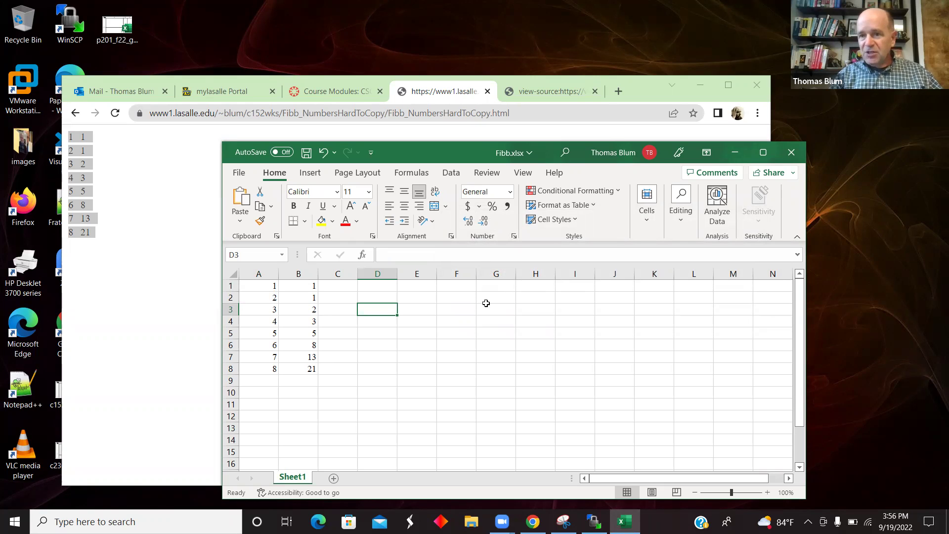
Step: Insert a plain XY scatter chart of the data in A1:B8
{"action": "left_click", "coordinate": [535, 369]}
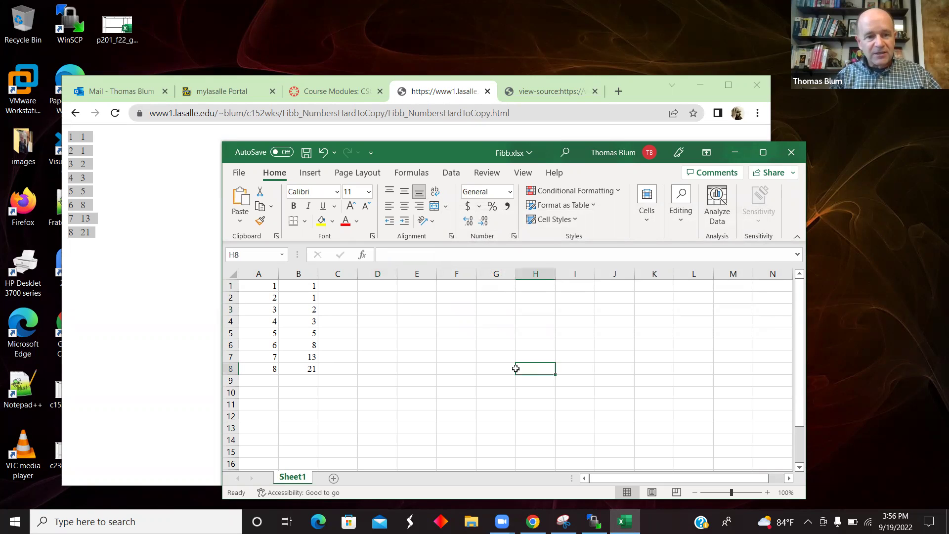
{"action": "left_click_drag", "start_coordinate": [253, 281], "coordinate": [319, 360]}
{"action": "left_click", "coordinate": [310, 173]}
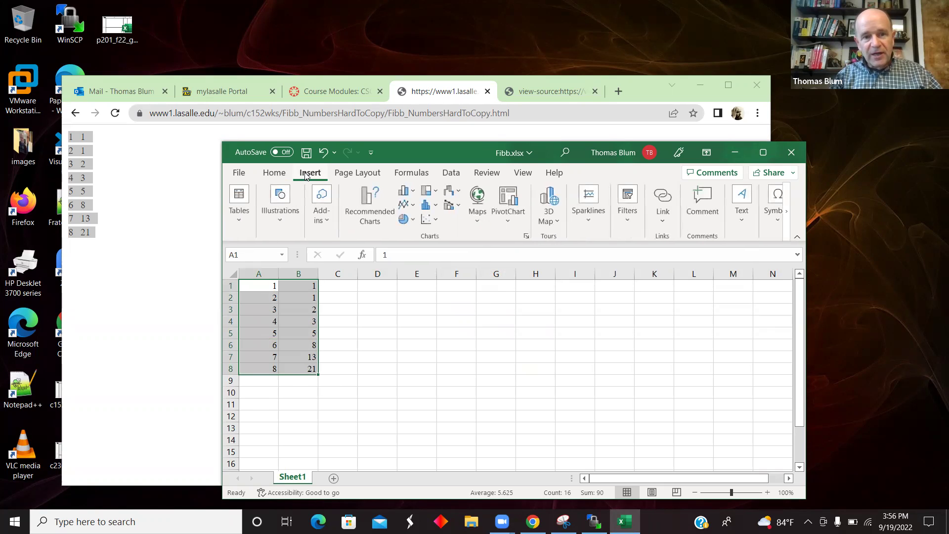
{"action": "left_click", "coordinate": [427, 219]}
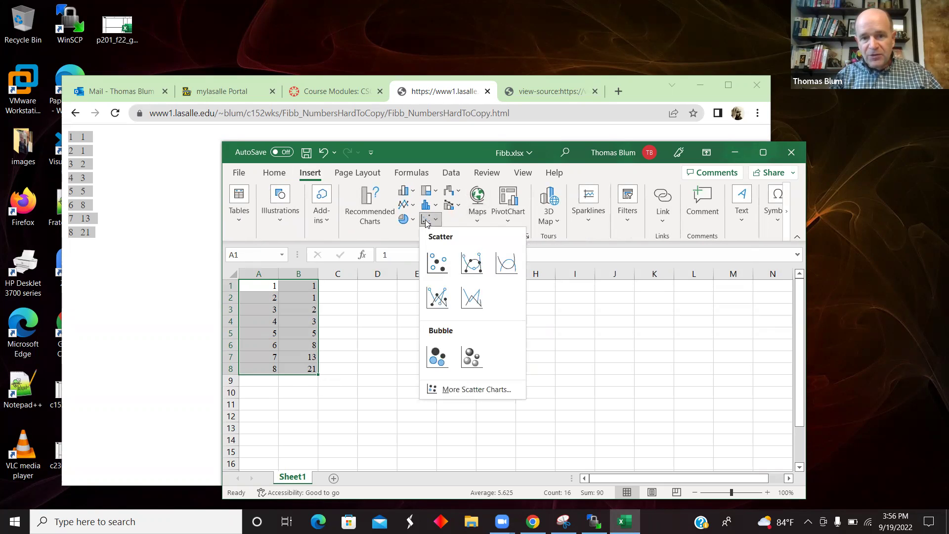
{"action": "left_click", "coordinate": [436, 260]}
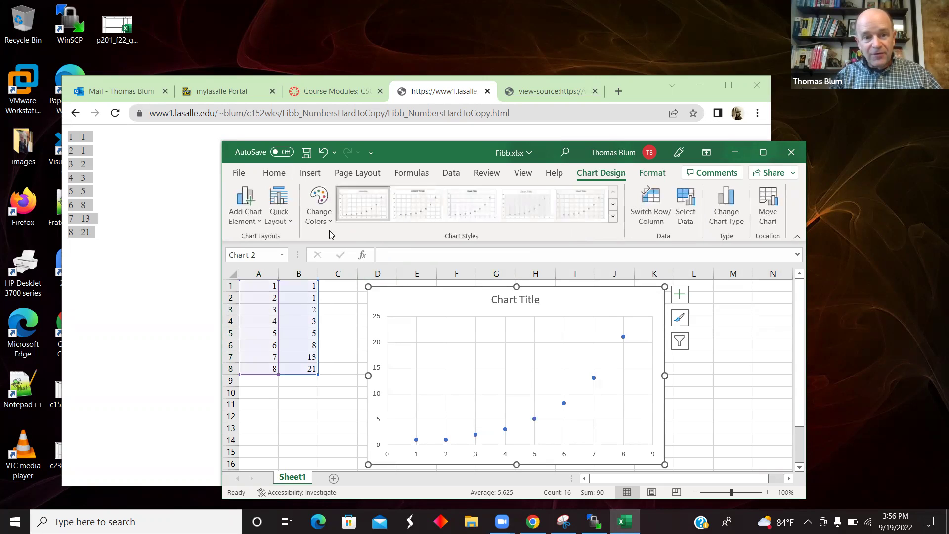
Step: Add a trendline via Quick Layout and make it exponential, showing y = 0.5003e^0.482x, R² = 0.9993
{"action": "left_click", "coordinate": [289, 220]}
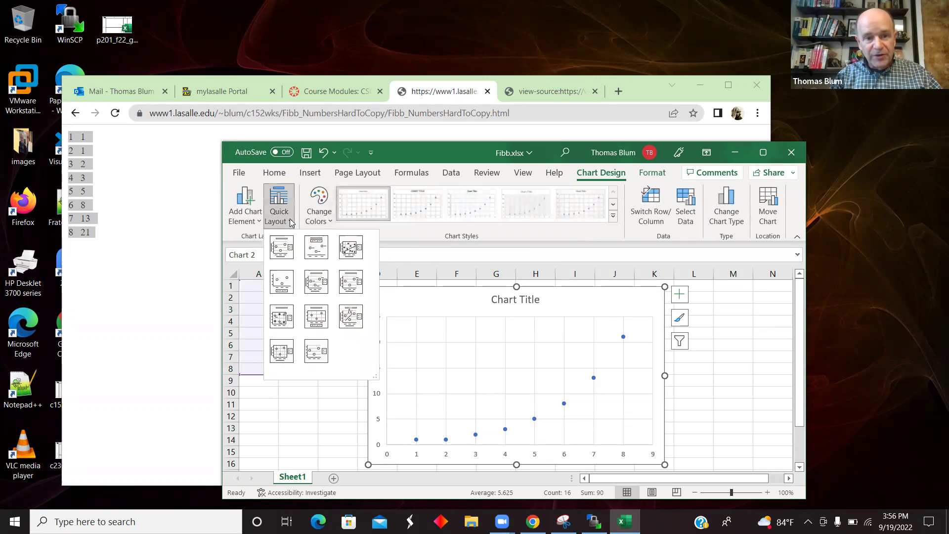
{"action": "left_click", "coordinate": [351, 313]}
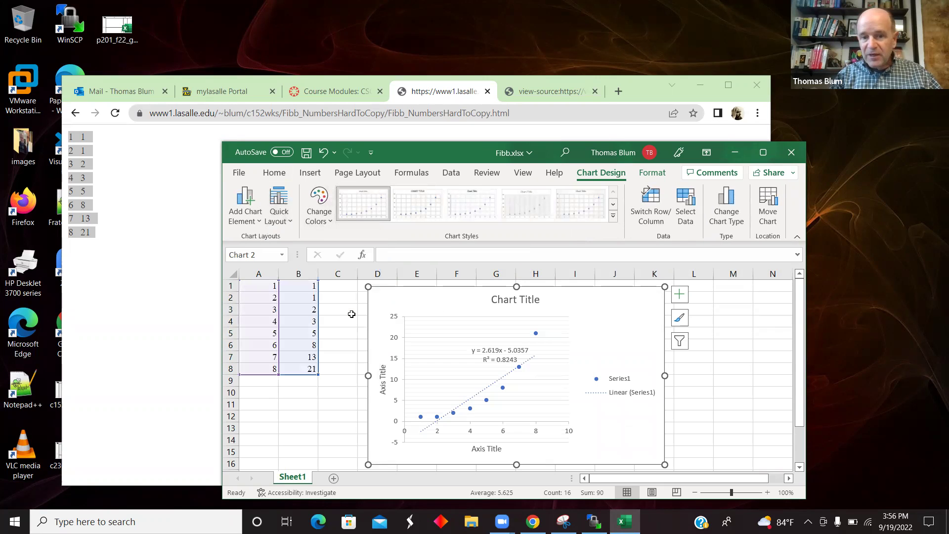
{"action": "right_click", "coordinate": [483, 390]}
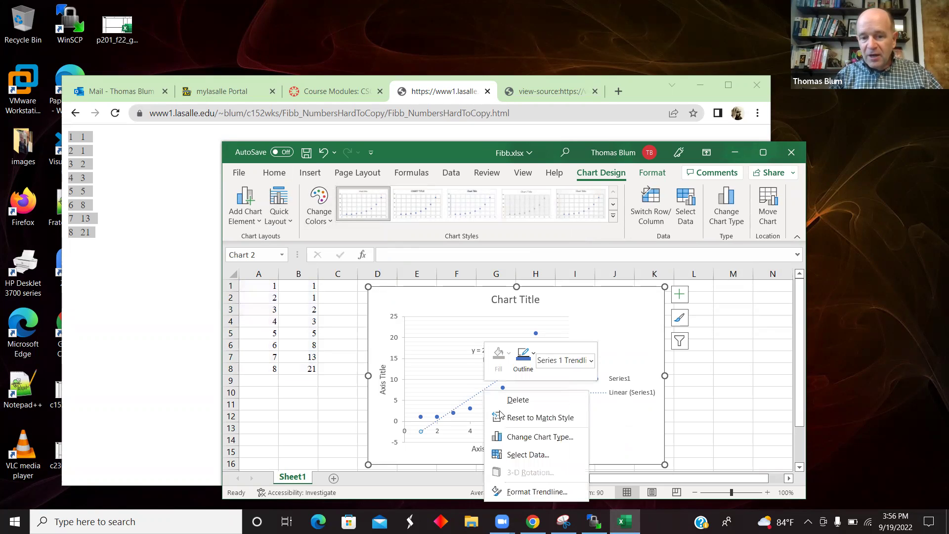
{"action": "left_click", "coordinate": [526, 492]}
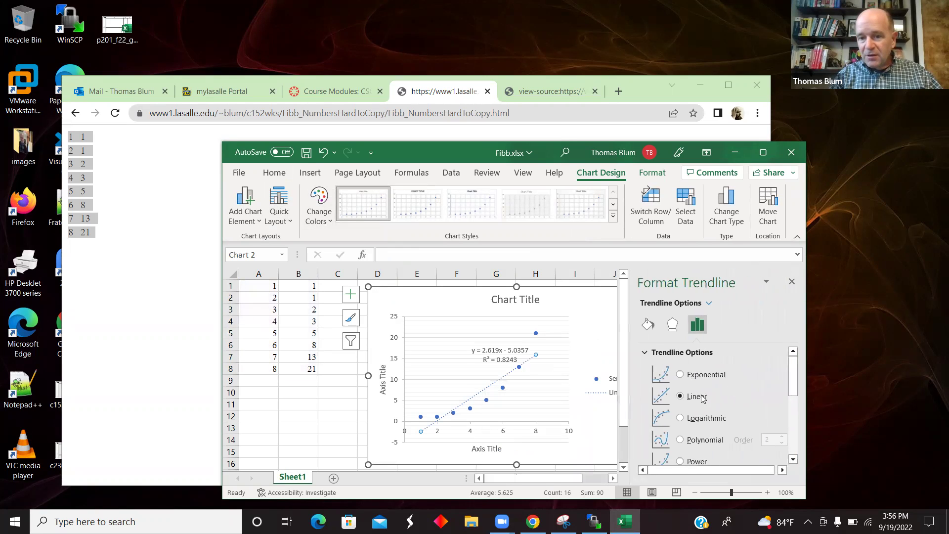
{"action": "left_click", "coordinate": [704, 376]}
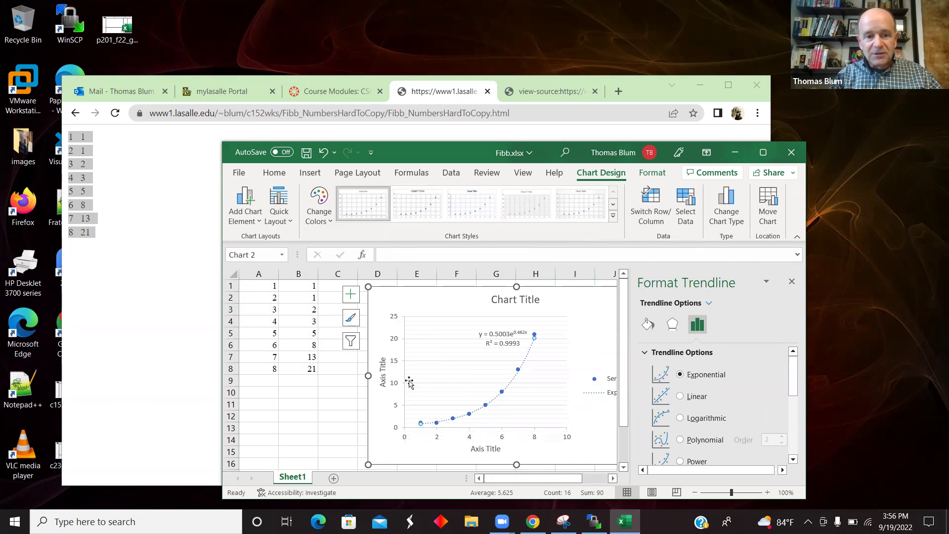
{"action": "left_click", "coordinate": [339, 402]}
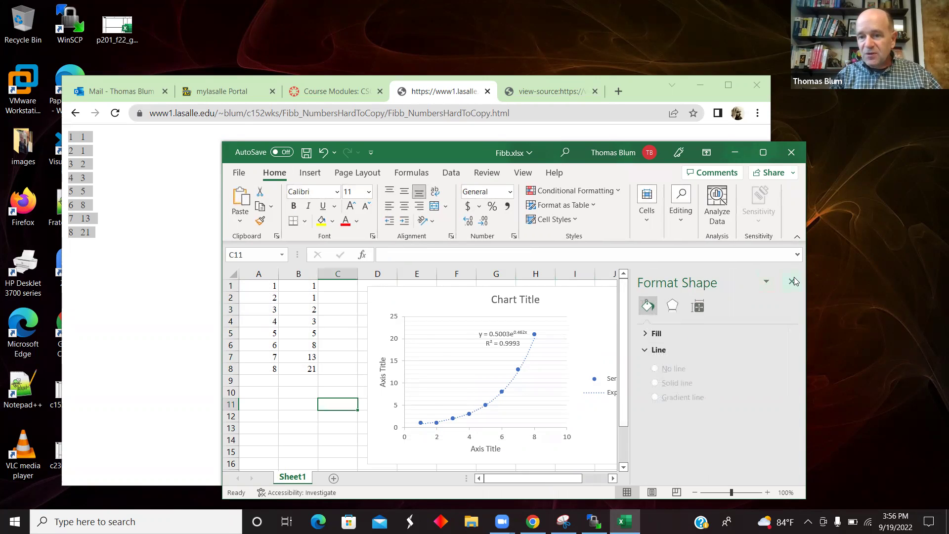
{"action": "left_click", "coordinate": [791, 281]}
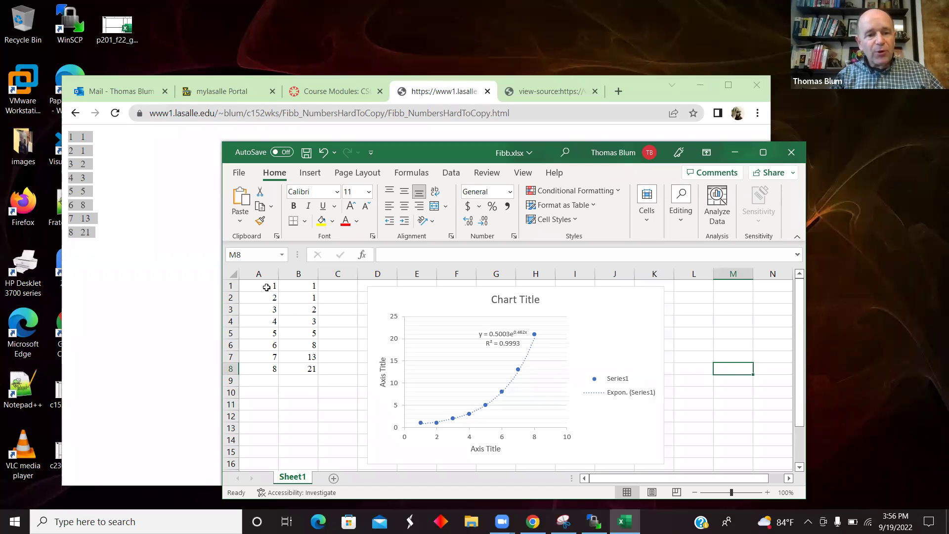
{"action": "left_click_drag", "start_coordinate": [270, 287], "coordinate": [311, 367]}
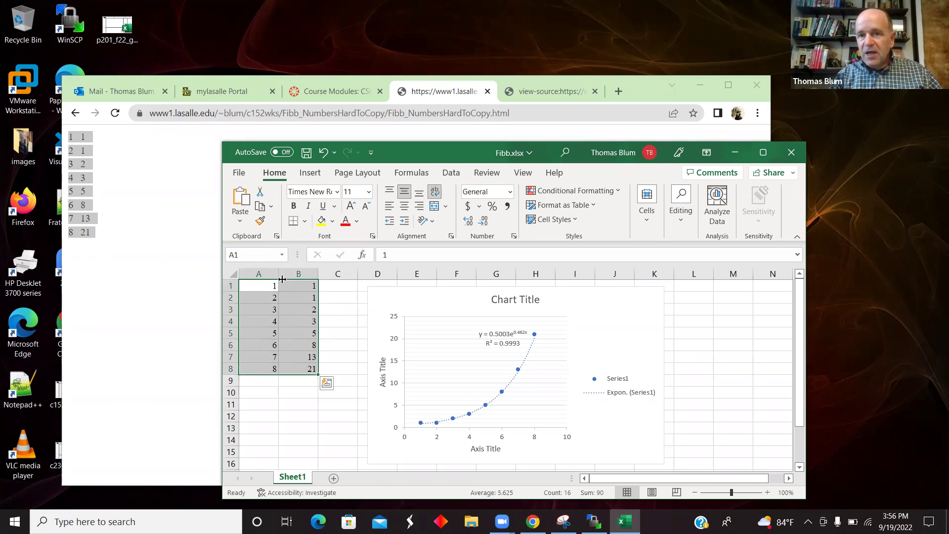